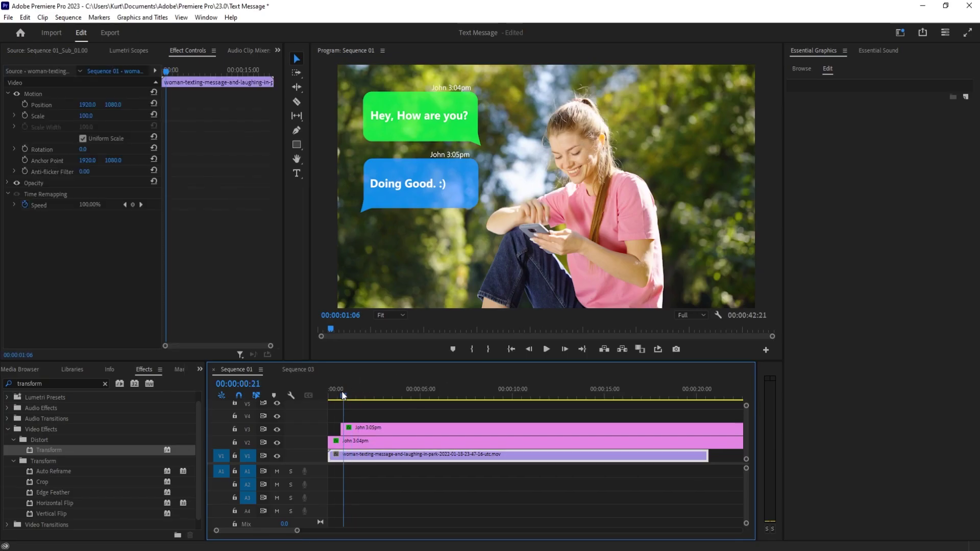
# Play back the finished two-bubble chat, then show My Templates in Essential Graphics Browse
pyautogui.press('space')
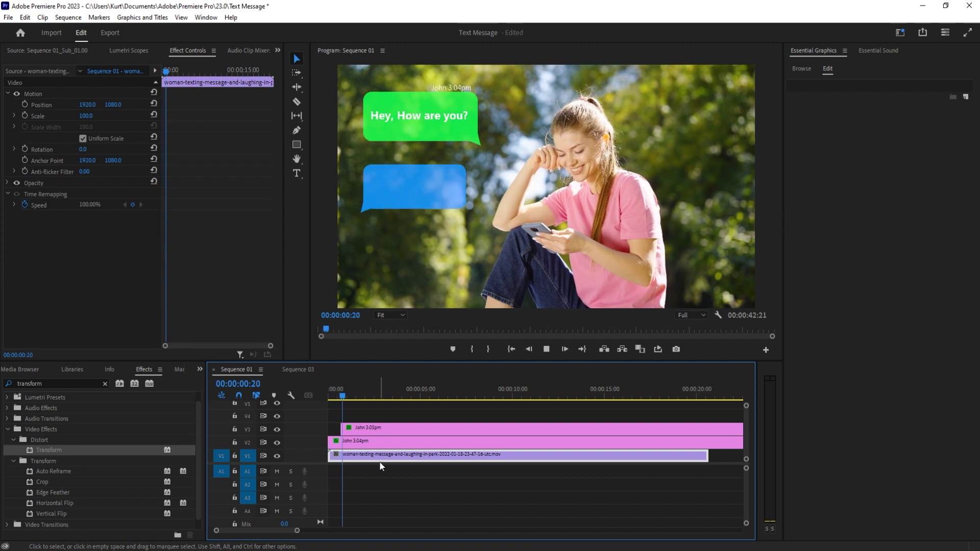
pyautogui.press('space')
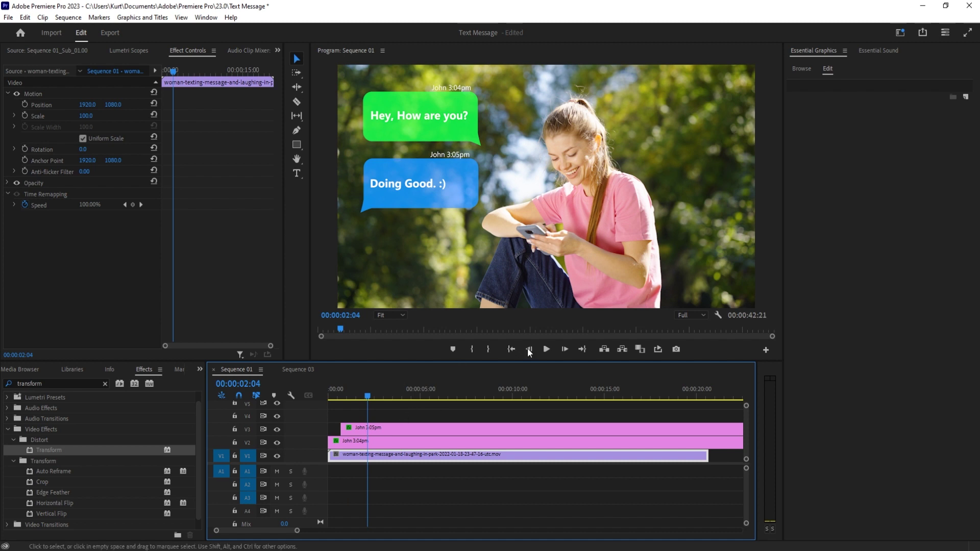
pyautogui.click(805, 83)
pyautogui.click(802, 68)
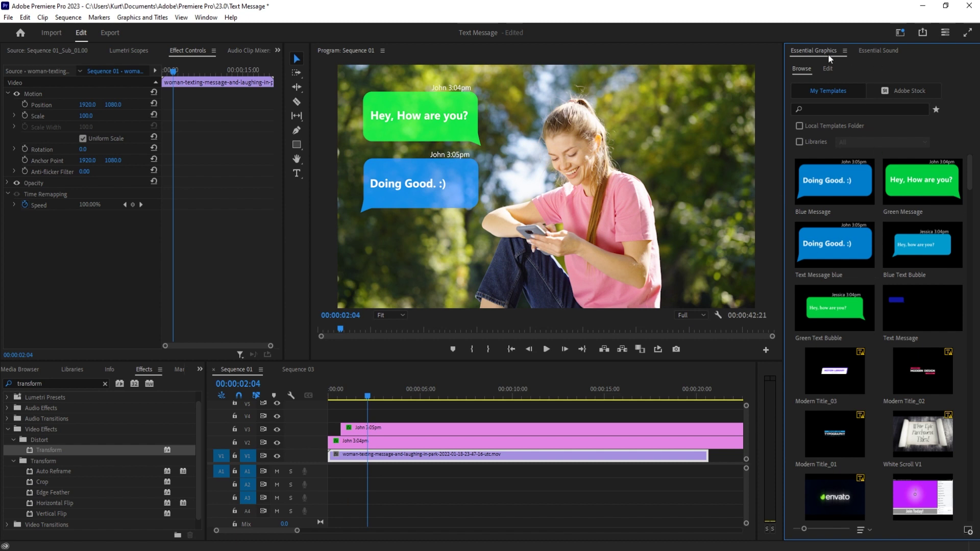
# Delete the V2/V3 bubble clips and scrub the remaining park footage from the start
pyautogui.moveTo(453, 417); pyautogui.dragTo(413, 446)
pyautogui.press('Delete')
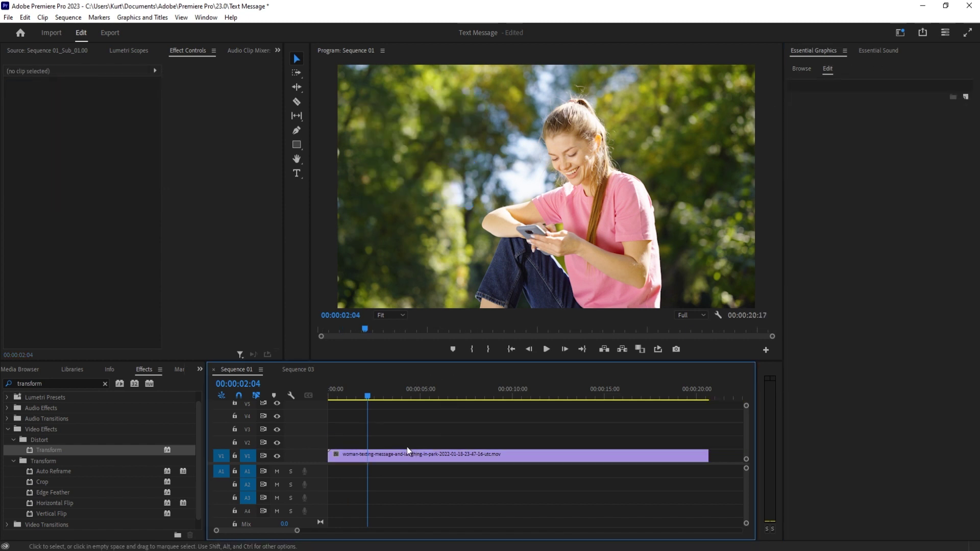
pyautogui.click(388, 455)
pyautogui.press('Home')
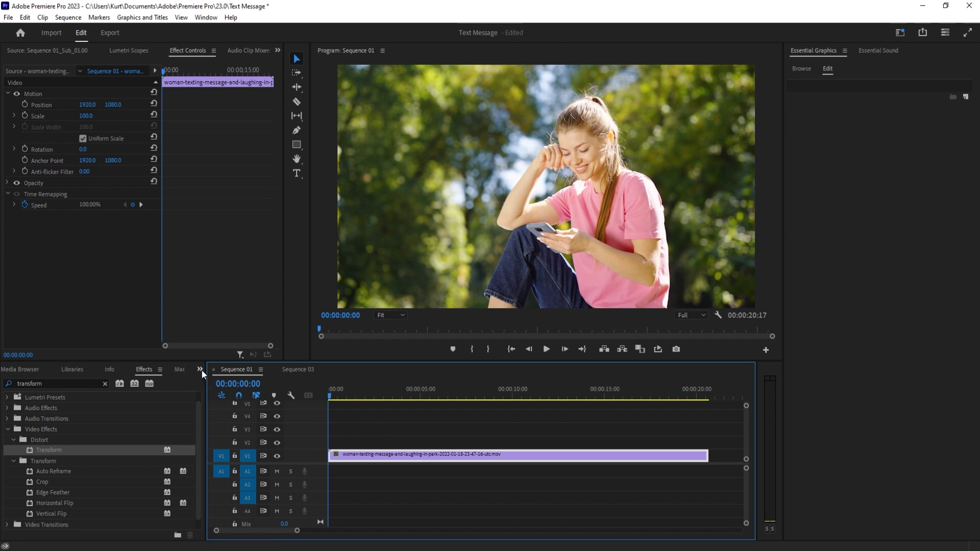
pyautogui.moveTo(338, 396); pyautogui.dragTo(442, 395)
pyautogui.press('Home')
# Create and open Sequence 04 using the Digital SLR 1080p DSLR 1080p30 preset
pyautogui.click(29, 369)
pyautogui.click(13, 369)
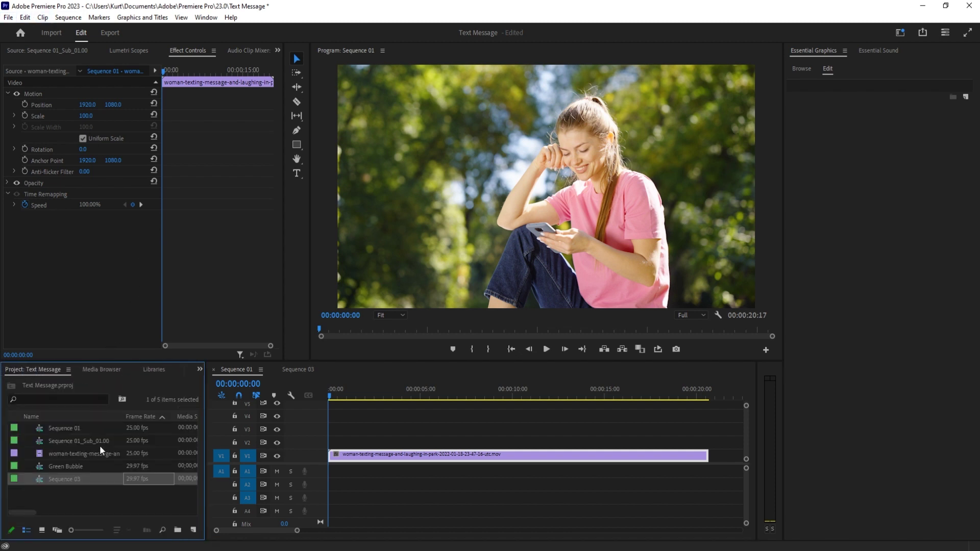
pyautogui.click(192, 530)
pyautogui.click(204, 430)
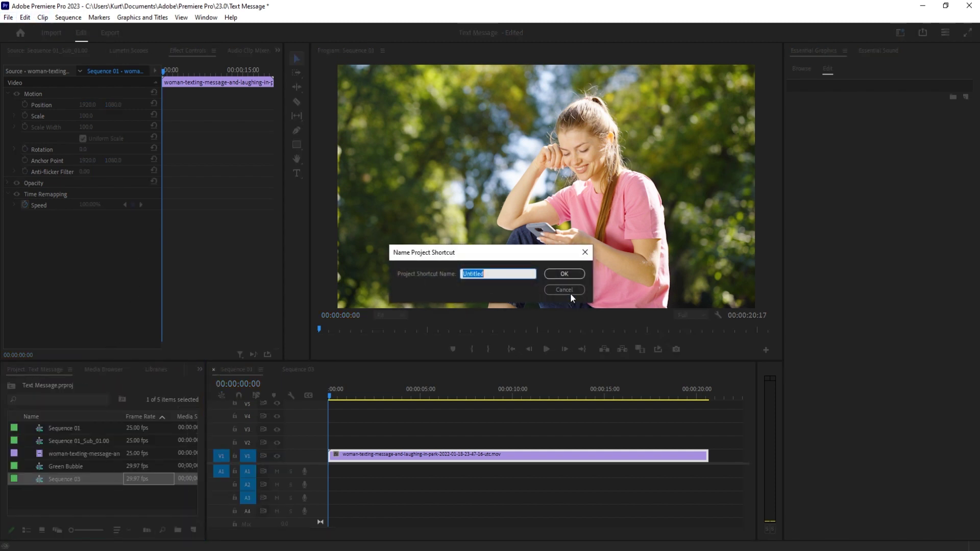
pyautogui.click(571, 291)
pyautogui.click(193, 530)
pyautogui.click(221, 419)
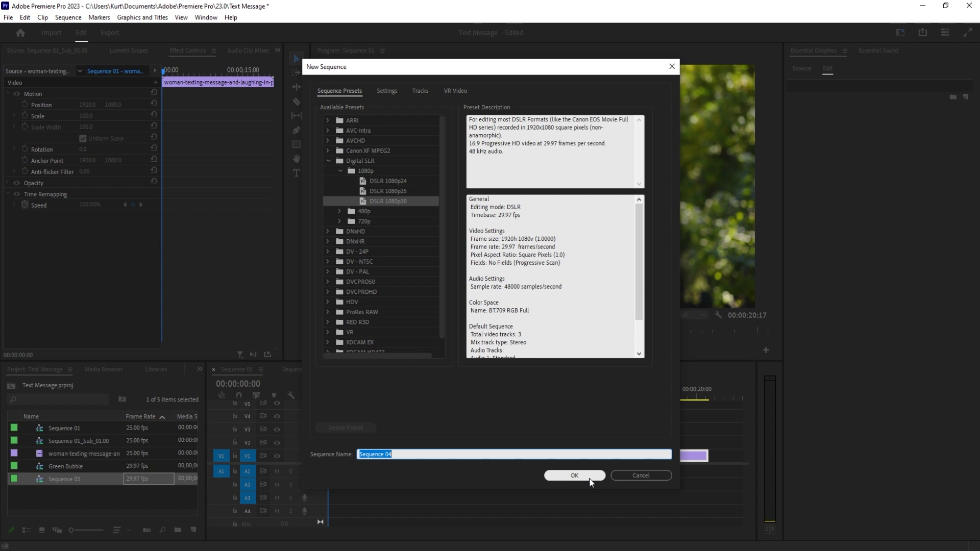
pyautogui.click(590, 480)
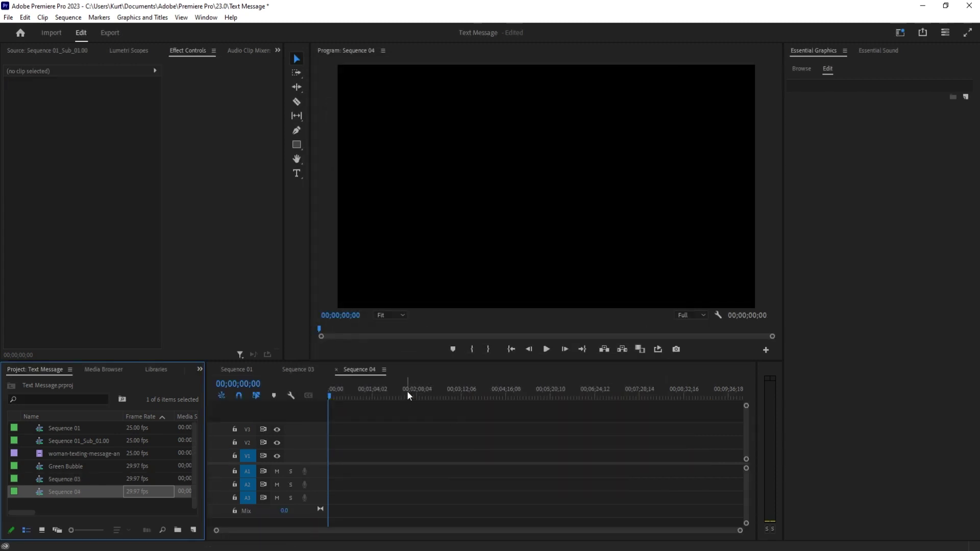
# Draw a large rectangle and centre it horizontally and vertically in the frame
pyautogui.click(296, 145)
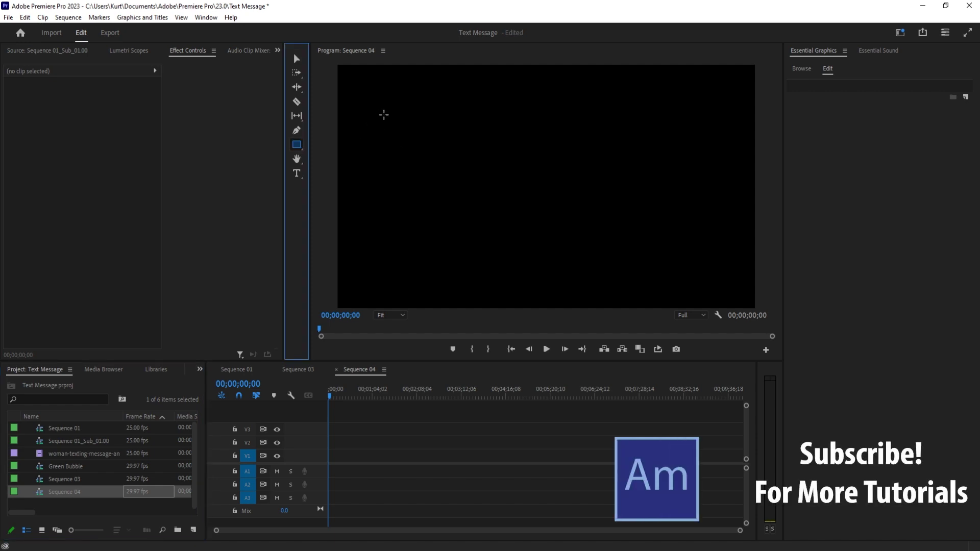
pyautogui.moveTo(378, 118); pyautogui.dragTo(706, 258)
pyautogui.click(297, 58)
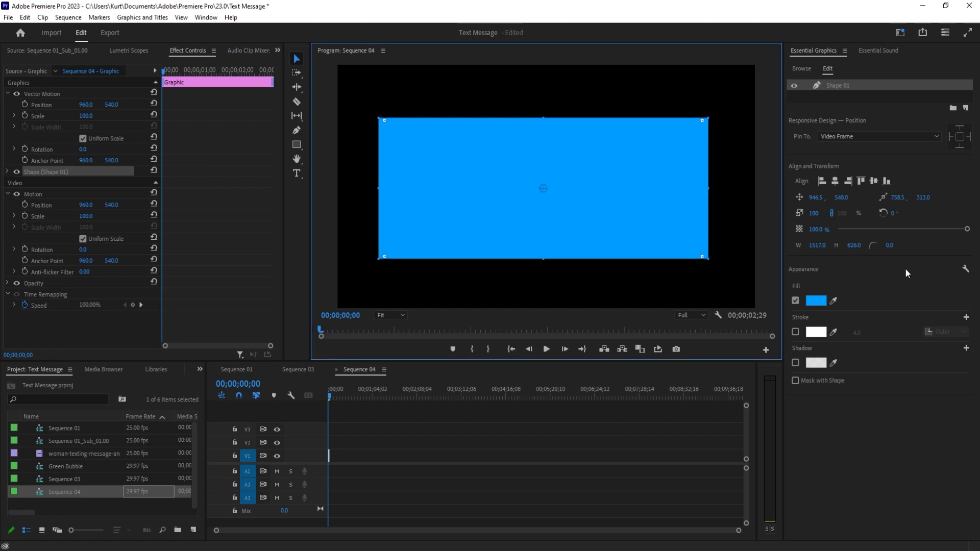
pyautogui.click(836, 181)
pyautogui.click(875, 181)
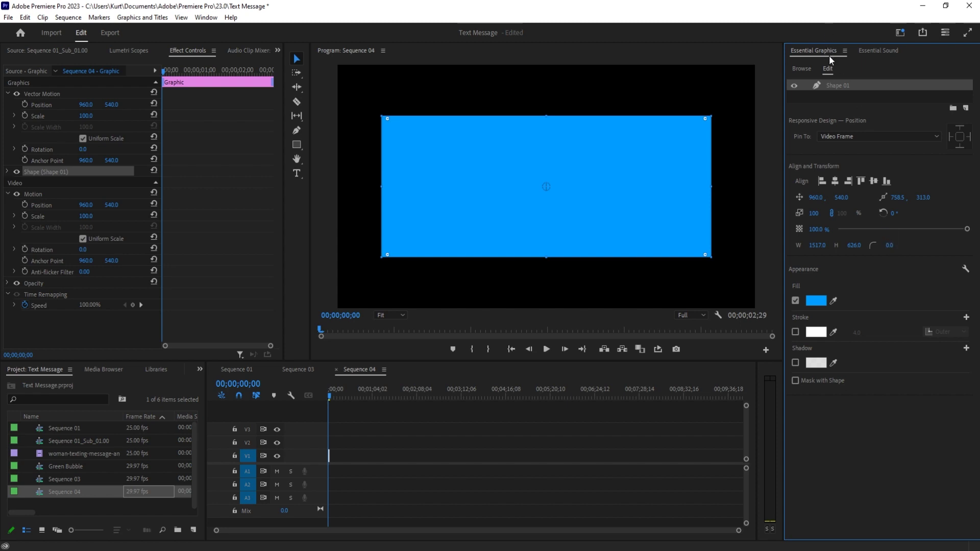
# Rename the Shape 01 layer to Bubble
pyautogui.rightClick(840, 87)
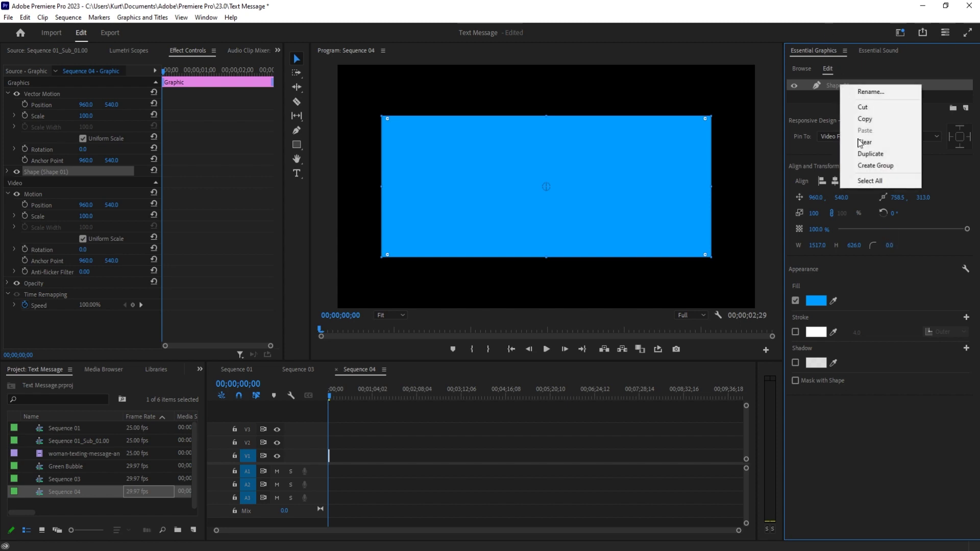
pyautogui.click(869, 93)
pyautogui.write('Bubble')
pyautogui.press('Return')
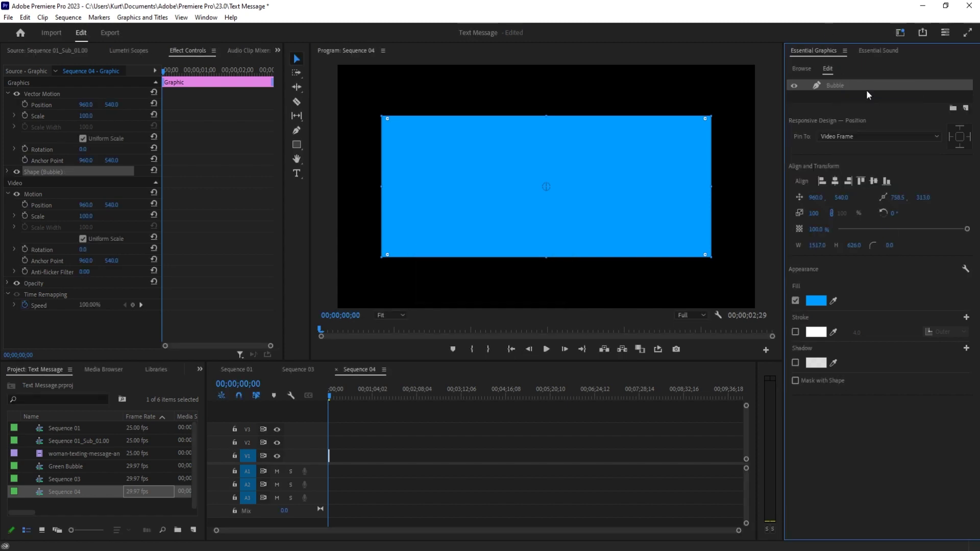
# Raise the Bubble's corner radius to about 95.4 and nudge it to x position 963
pyautogui.moveTo(891, 245); pyautogui.dragTo(927, 246)
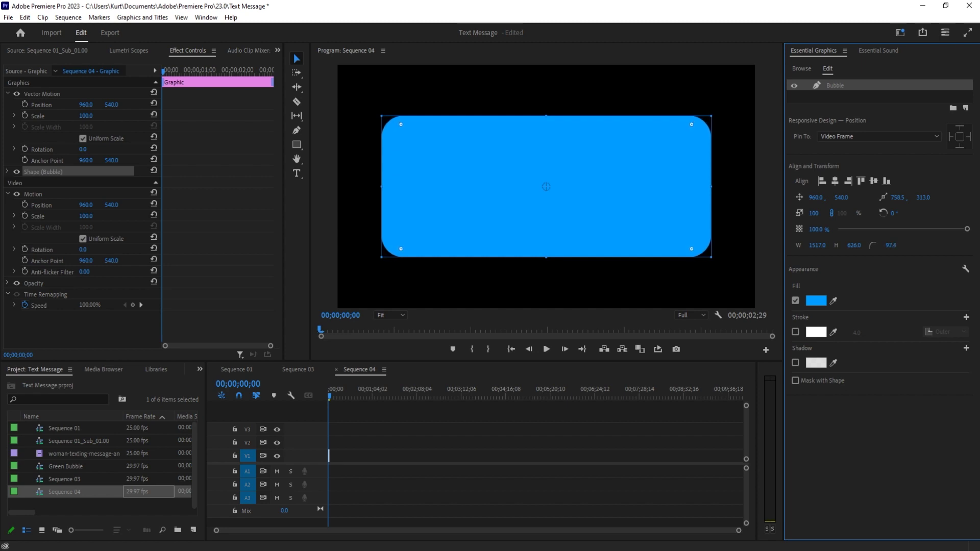
pyautogui.moveTo(531, 193); pyautogui.dragTo(531, 193)
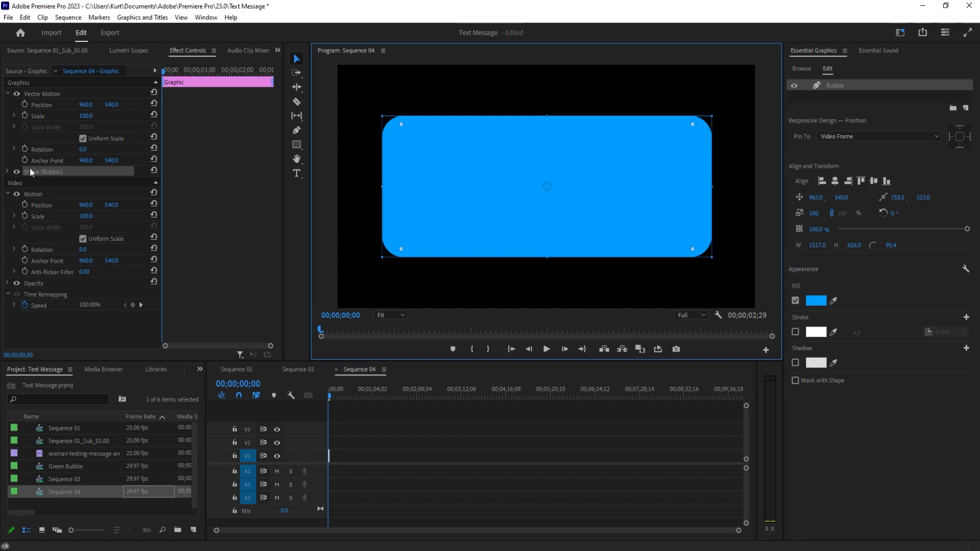
# Add a point at the bubble's bottom-right corner and pull it out into a pointed tail
pyautogui.click(8, 171)
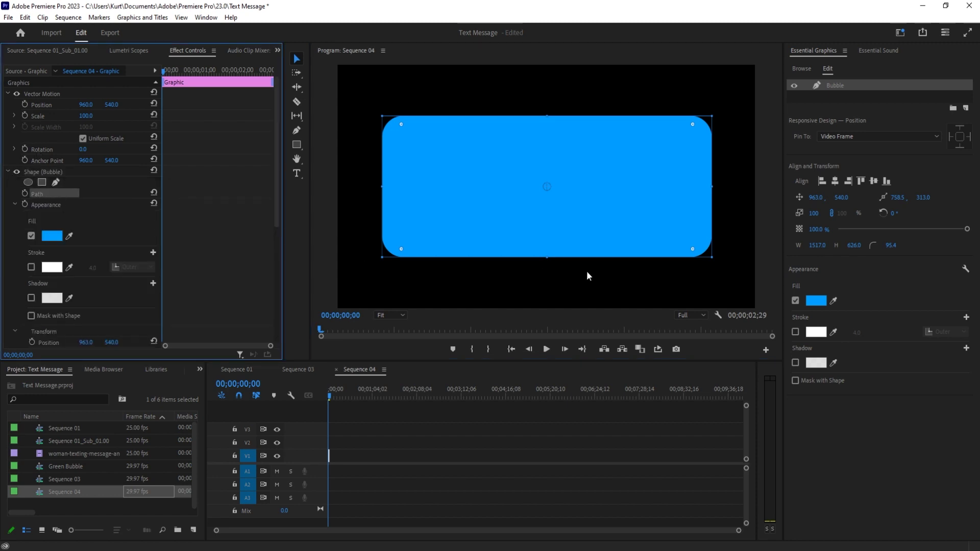
pyautogui.click(296, 130)
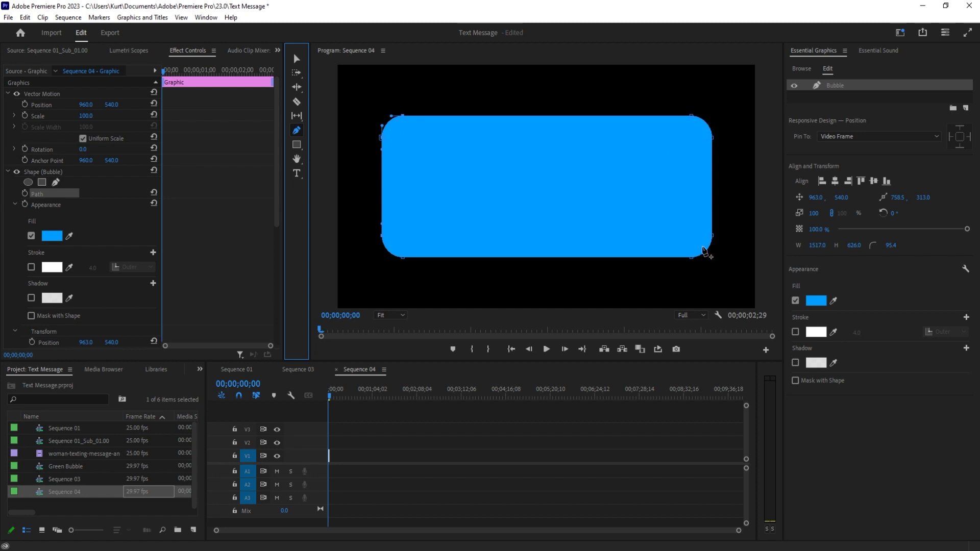
pyautogui.click(707, 253)
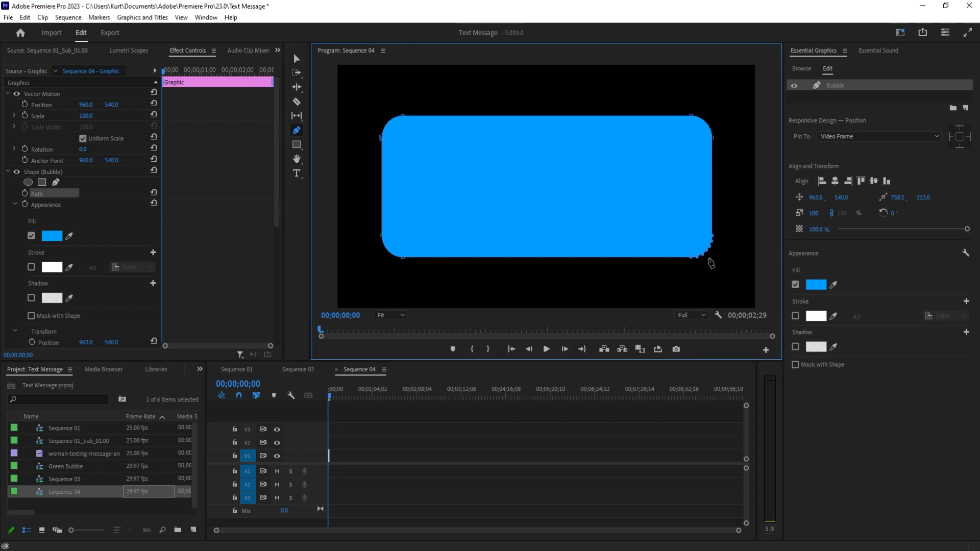
pyautogui.moveTo(707, 253); pyautogui.dragTo(722, 275)
pyautogui.click(742, 289)
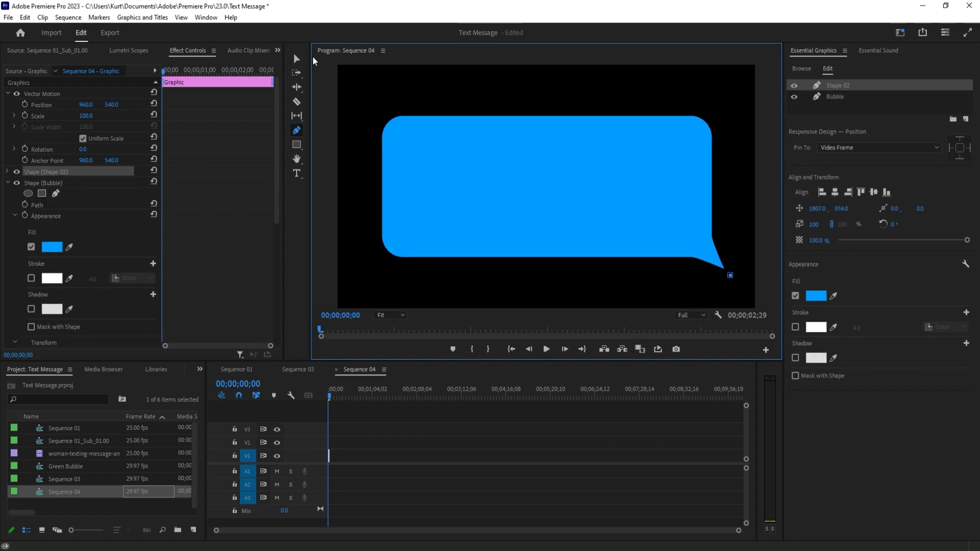
pyautogui.click(297, 59)
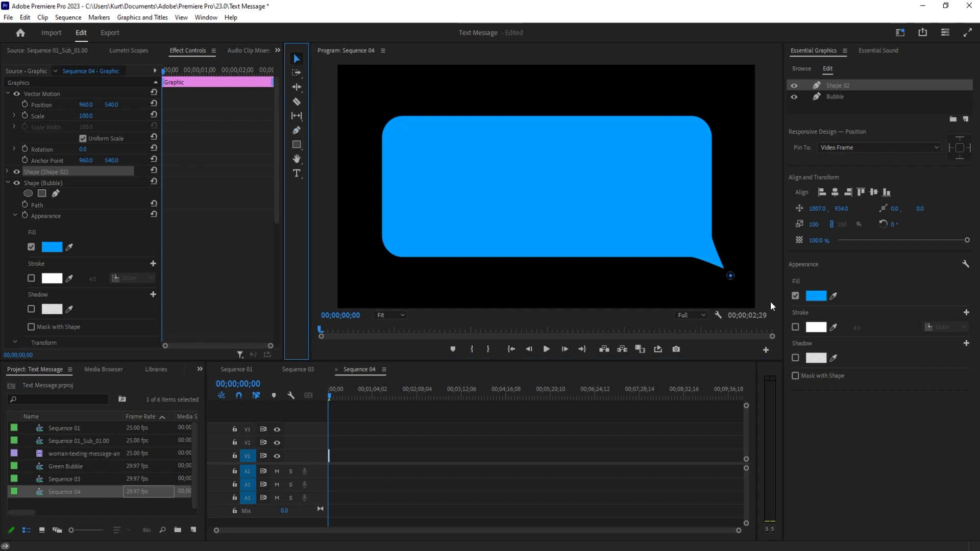
# Delete the stray Shape 02 layer, leaving only Bubble
pyautogui.doubleClick(852, 83)
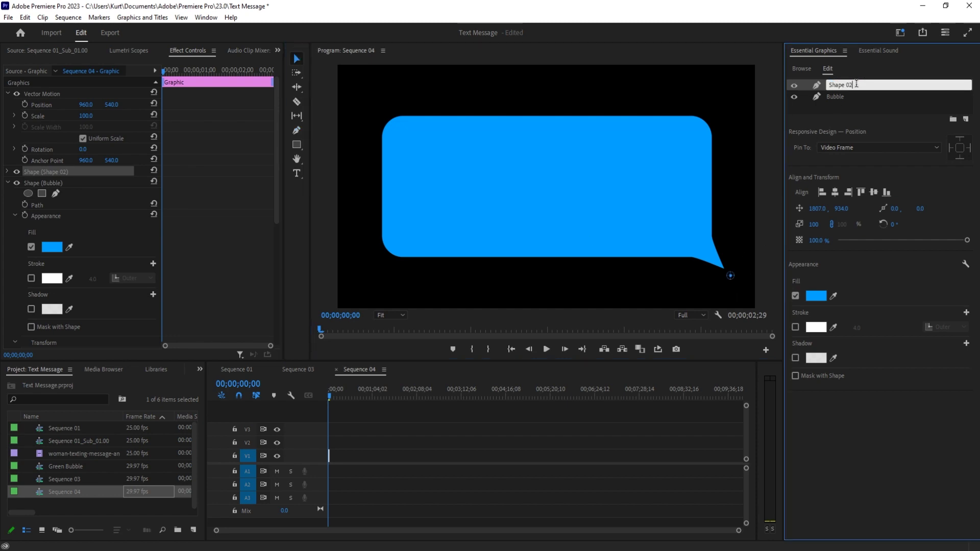
pyautogui.click(815, 84)
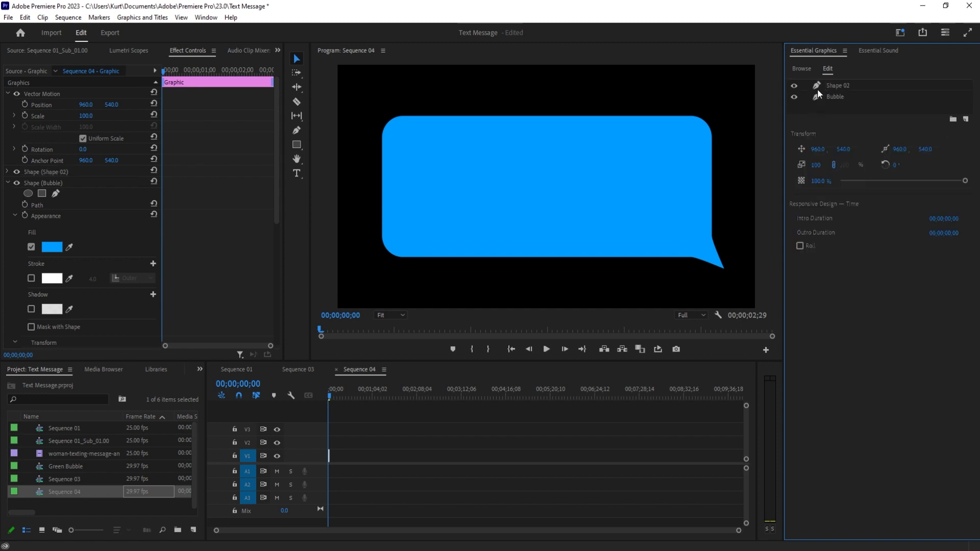
pyautogui.press('Delete')
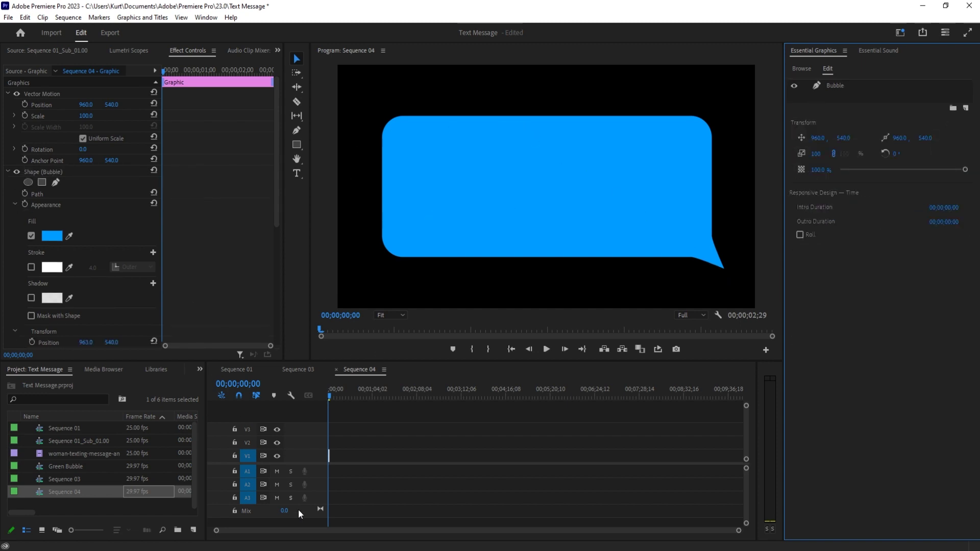
# Trim the Graphic clip's right edge so it runs to 10;00
pyautogui.moveTo(739, 531); pyautogui.dragTo(556, 526)
pyautogui.moveTo(543, 449); pyautogui.dragTo(468, 446)
pyautogui.moveTo(242, 532); pyautogui.dragTo(236, 533)
# Set the Bubble shape's Transform Opacity to 80%
pyautogui.scroll(-3, 90, 249)
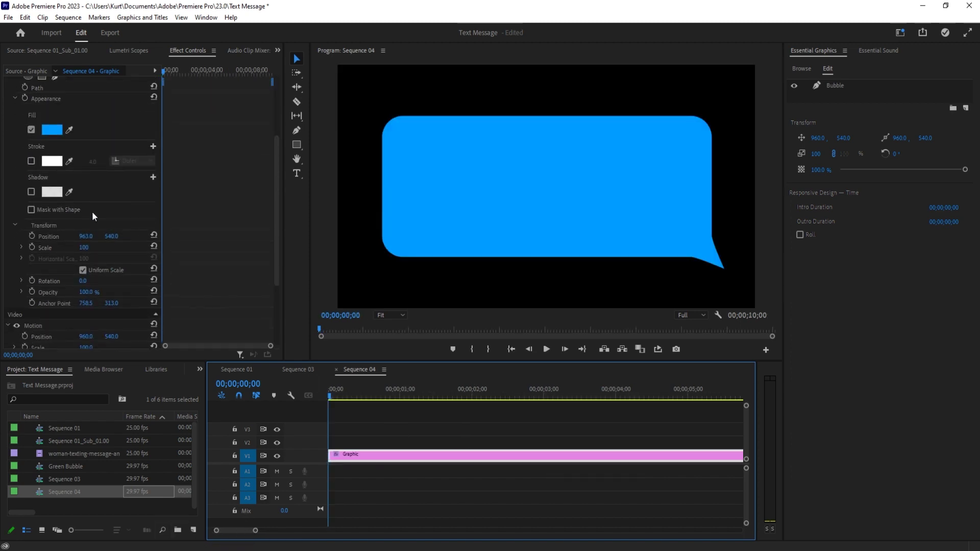
pyautogui.scroll(-1, 125, 268)
pyautogui.click(86, 303)
pyautogui.write('80')
pyautogui.press('Return')
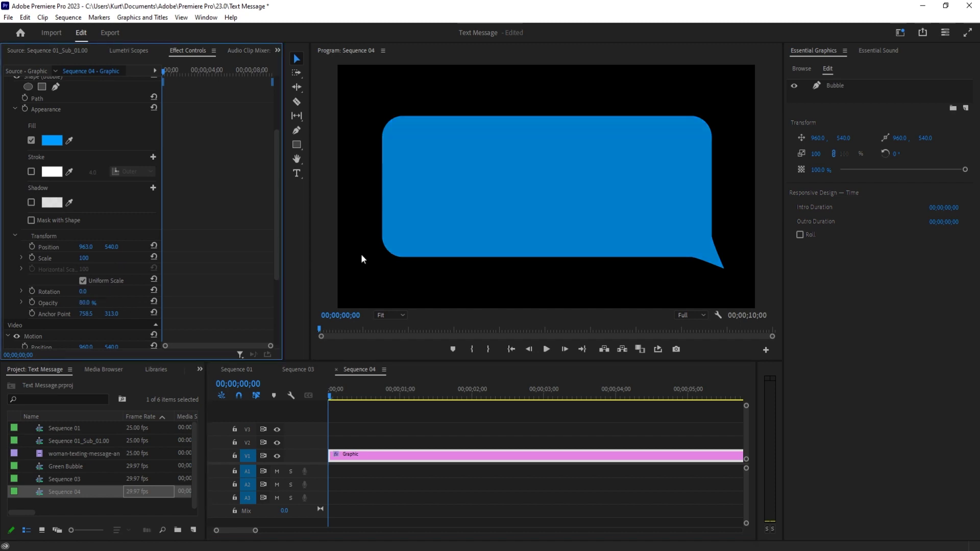
pyautogui.scroll(2, 9, 138)
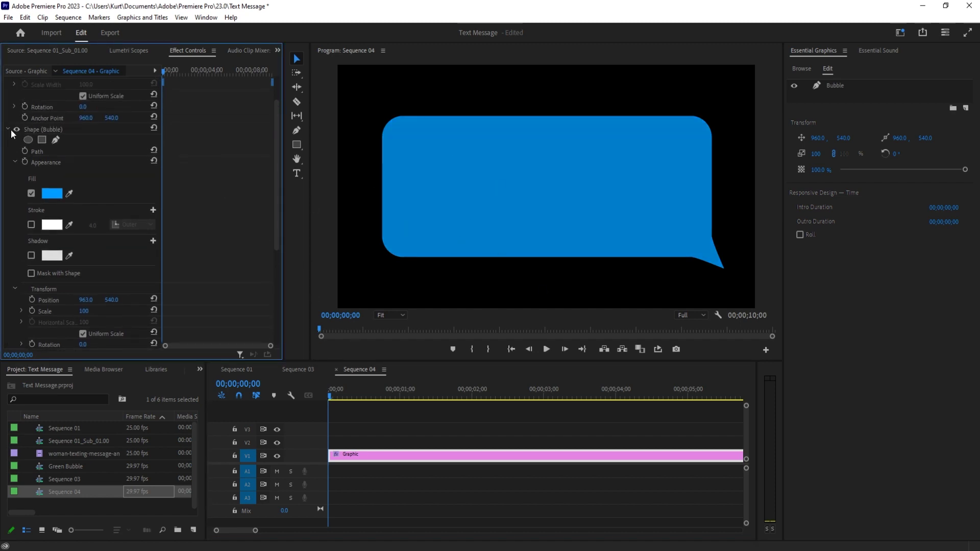
pyautogui.click(8, 131)
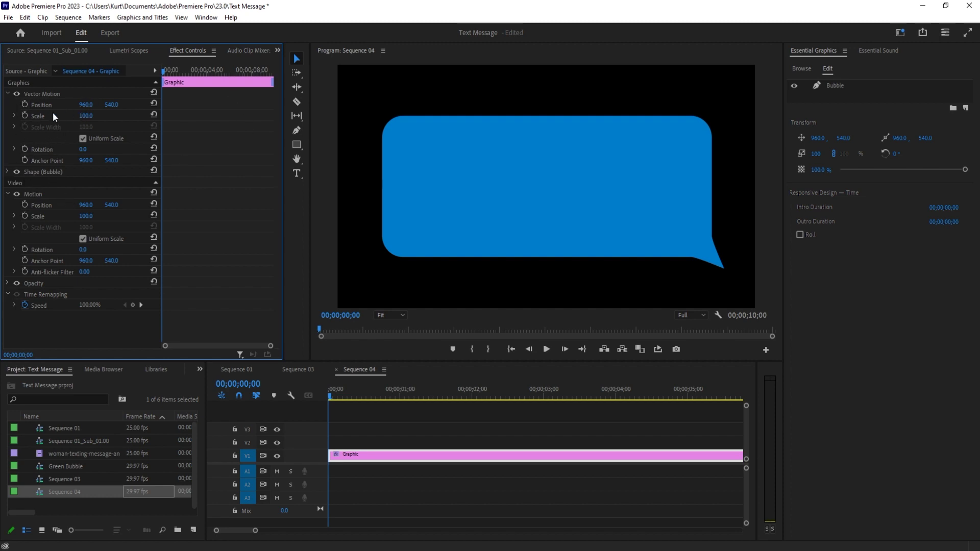
# Start Vector Motion Scale keyframing with a scale of 0 at the first frame
pyautogui.click(26, 114)
pyautogui.click(86, 116)
pyautogui.write('0')
pyautogui.press('Return')
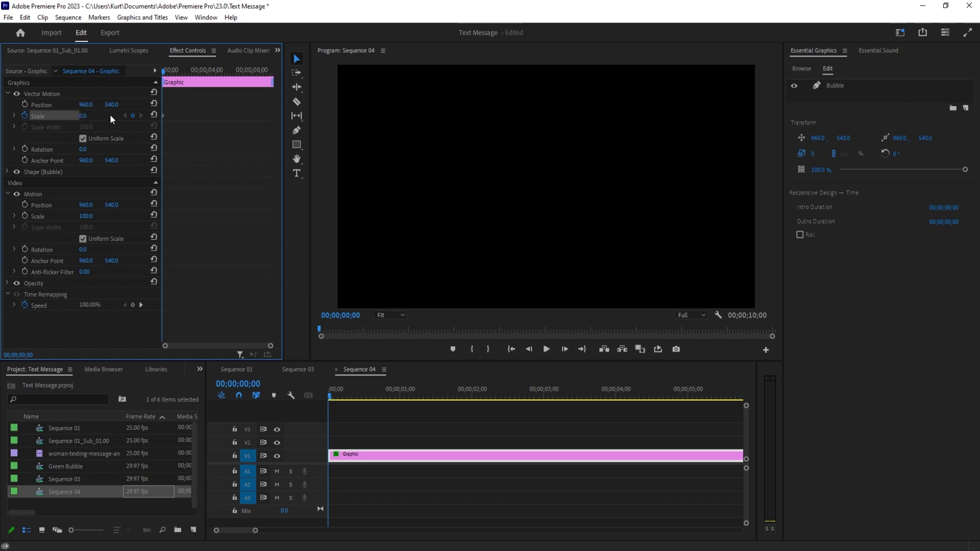
# Key the scale to 114 five frames later and move the anchor point to the tail's tip
pyautogui.click(569, 349)
pyautogui.click(570, 348)
pyautogui.click(570, 349)
pyautogui.click(570, 349)
pyautogui.click(570, 349)
pyautogui.click(570, 348)
pyautogui.click(570, 349)
pyautogui.click(570, 348)
pyautogui.click(570, 348)
pyautogui.click(569, 348)
pyautogui.click(83, 116)
pyautogui.write('40')
pyautogui.press('Return')
pyautogui.moveTo(84, 116); pyautogui.dragTo(122, 115)
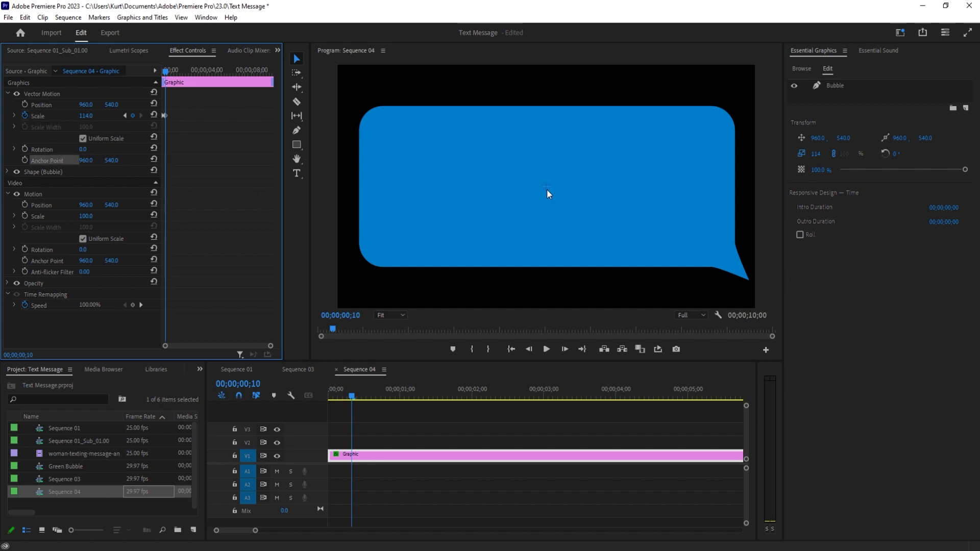
pyautogui.moveTo(546, 188); pyautogui.dragTo(749, 281)
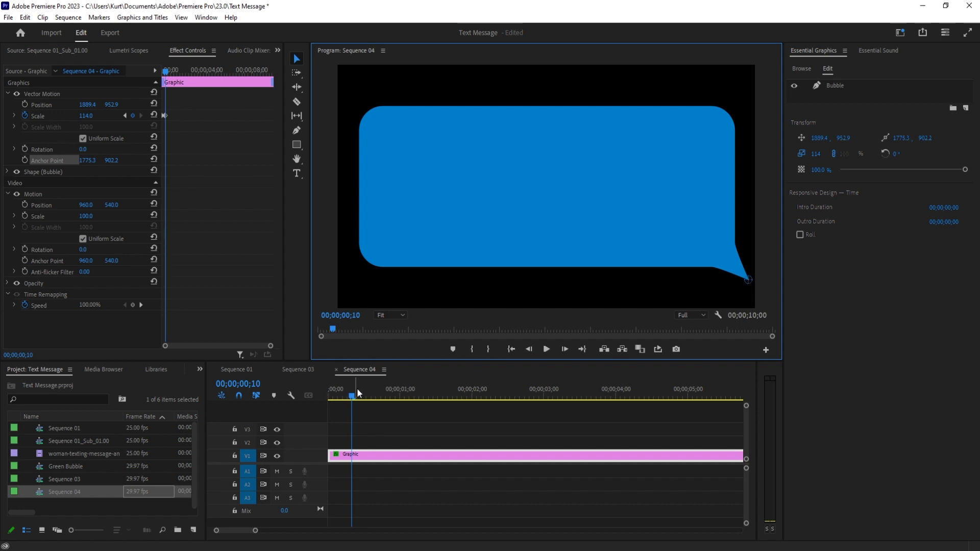
pyautogui.moveTo(362, 394); pyautogui.dragTo(292, 401)
# Raise the overshoot keyframe to 118 and key scale 100 two frames later
pyautogui.click(164, 116)
pyautogui.click(141, 115)
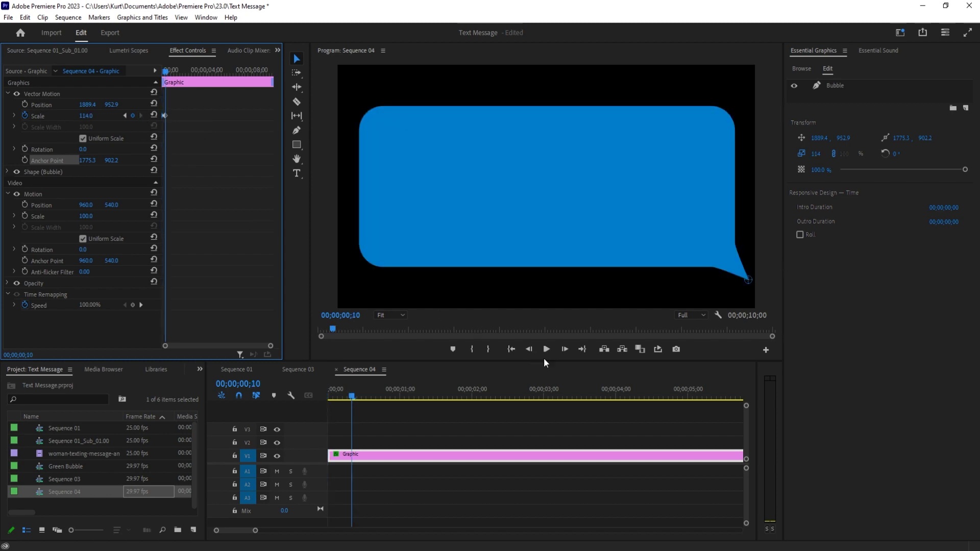
pyautogui.moveTo(86, 116); pyautogui.dragTo(88, 116)
pyautogui.doubleClick(565, 349)
pyautogui.click(91, 115)
pyautogui.write('100')
pyautogui.press('Return')
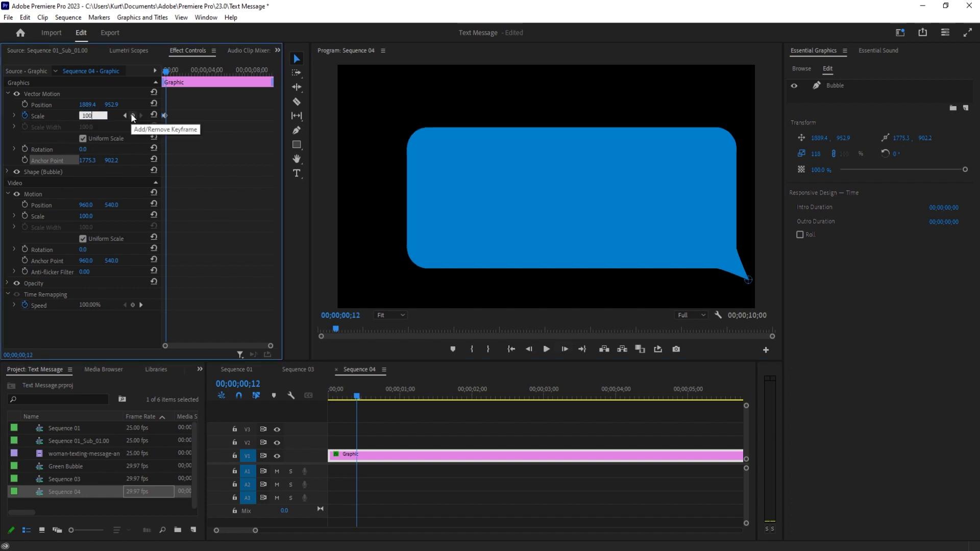
# Play the bubble pop-in animation from the start twice
pyautogui.click(415, 421)
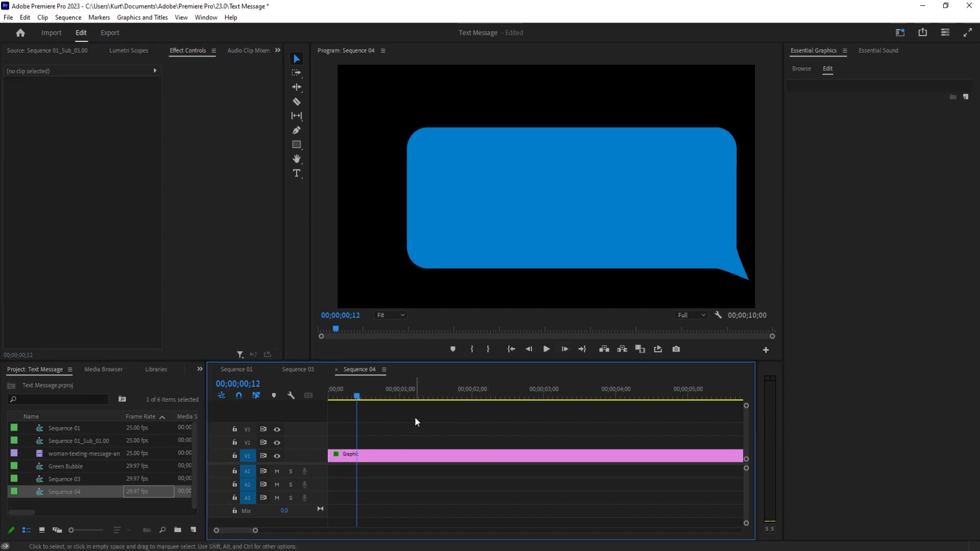
pyautogui.moveTo(369, 389); pyautogui.dragTo(329, 393)
pyautogui.press('space')
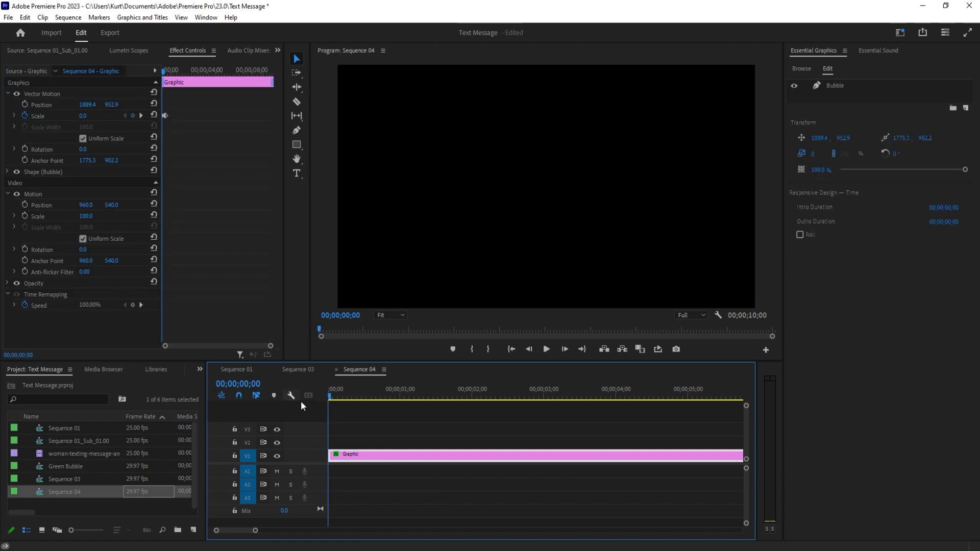
pyautogui.press('space')
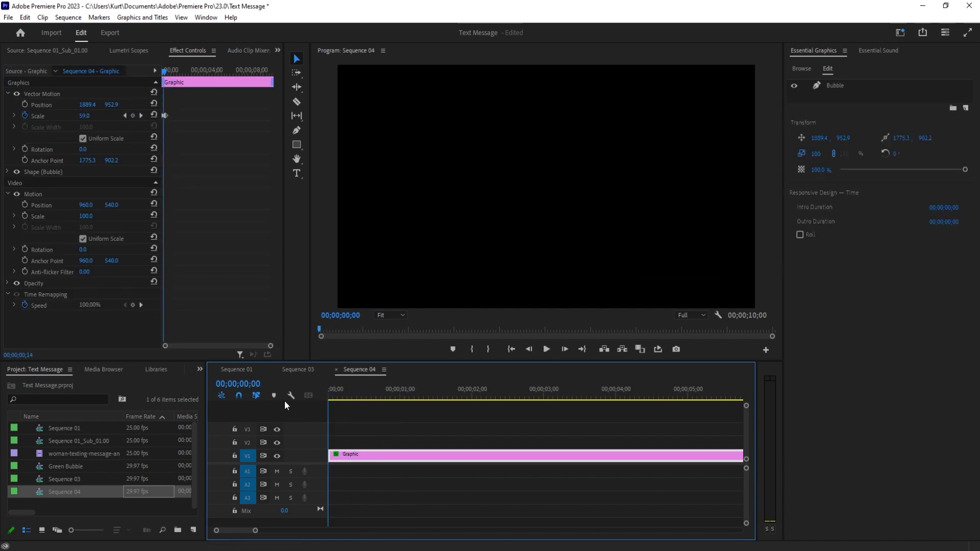
pyautogui.press('space')
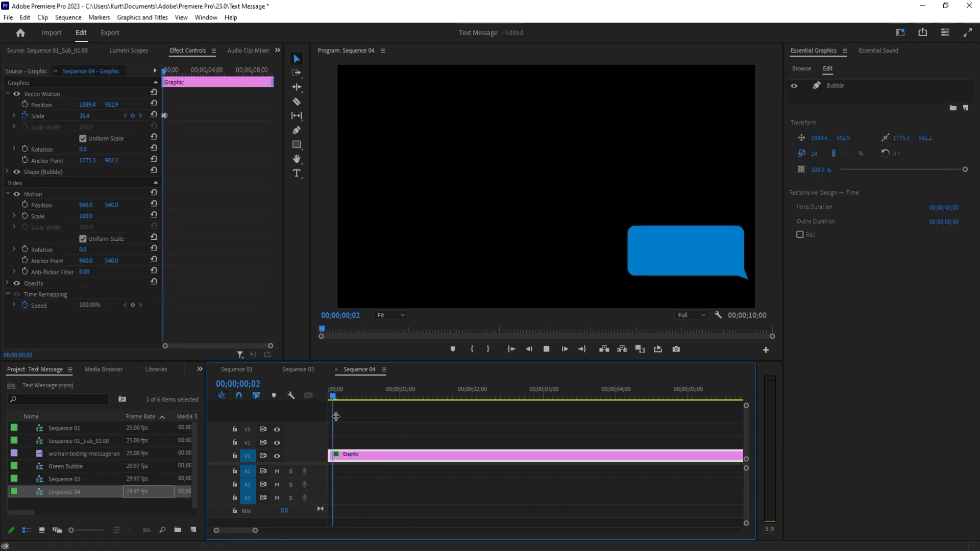
pyautogui.press('space')
# Give the Scale keyframe eased interpolation and adjust its Bezier velocity handle
pyautogui.moveTo(271, 347); pyautogui.dragTo(236, 352)
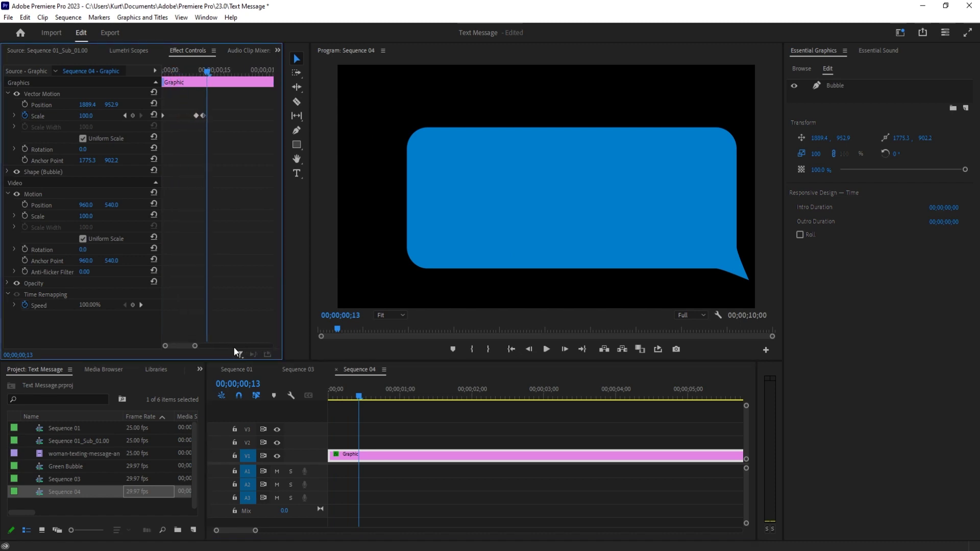
pyautogui.rightClick(198, 112)
pyautogui.click(231, 212)
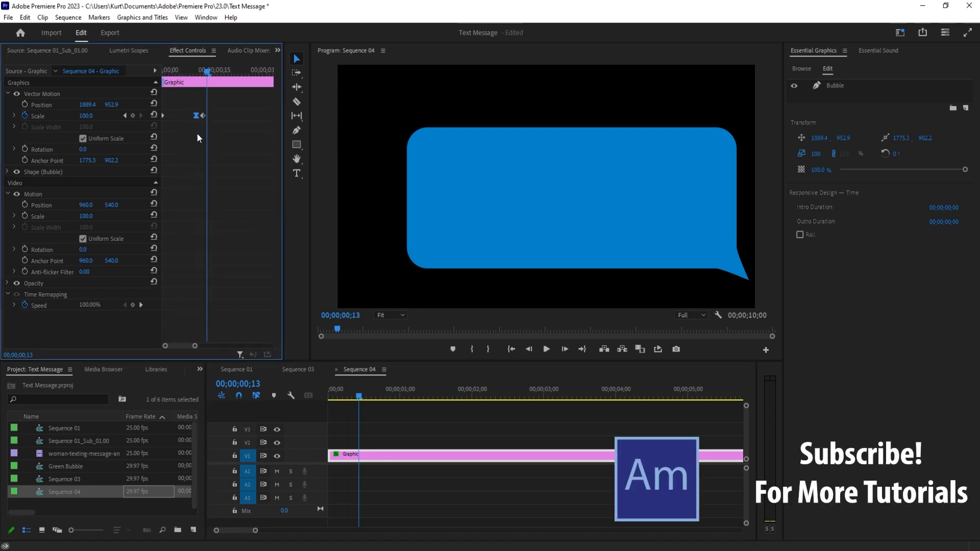
pyautogui.click(14, 116)
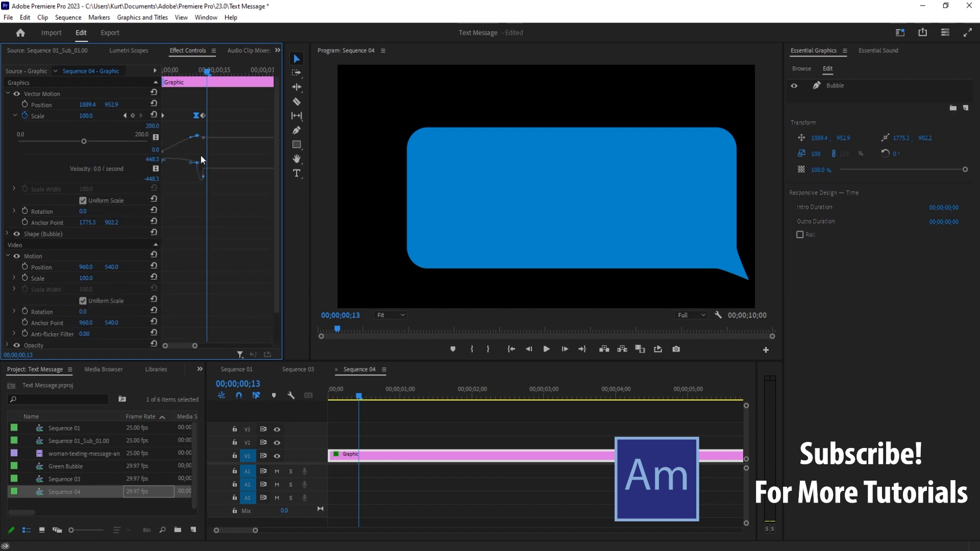
pyautogui.moveTo(189, 139); pyautogui.dragTo(190, 136)
# Replay the eased pop-in and scrub to frame 15
pyautogui.click(341, 393)
pyautogui.press('space')
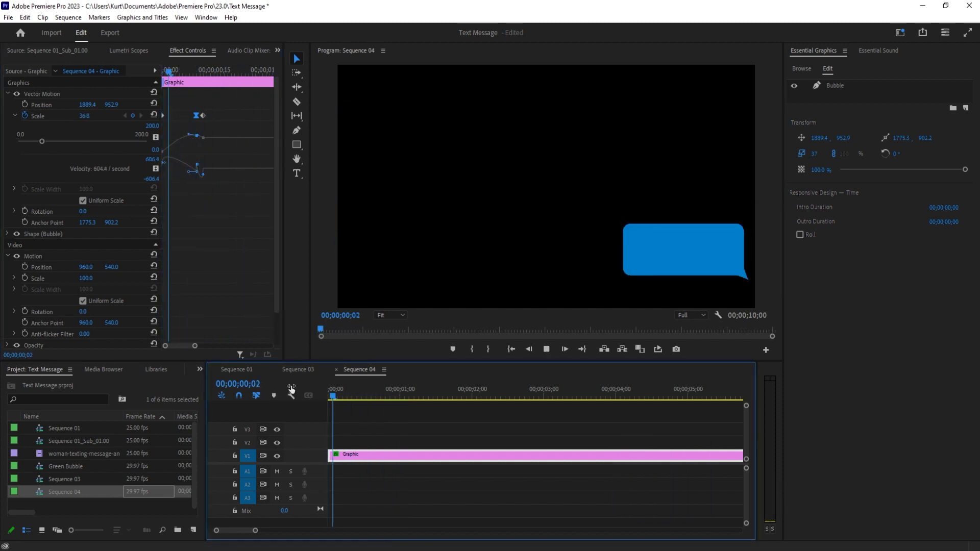
pyautogui.press('space')
pyautogui.moveTo(379, 387)
pyautogui.mouseDown()
pyautogui.moveTo(308, 388)
pyautogui.moveTo(352, 400)
pyautogui.moveTo(385, 393)
pyautogui.moveTo(334, 399)
pyautogui.moveTo(366, 397)
pyautogui.mouseUp()
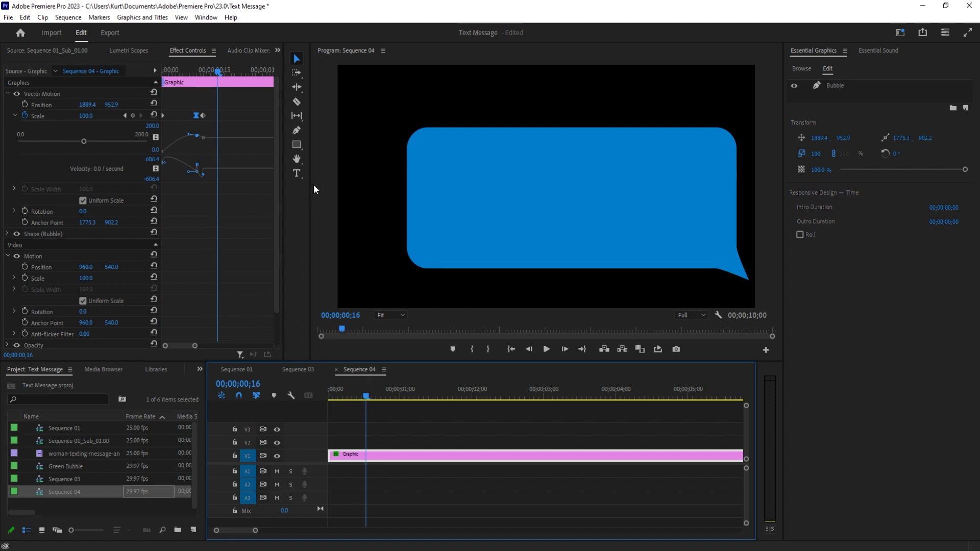
# Type 'Hey, How are you?' inside the bubble and move it into place
pyautogui.click(296, 173)
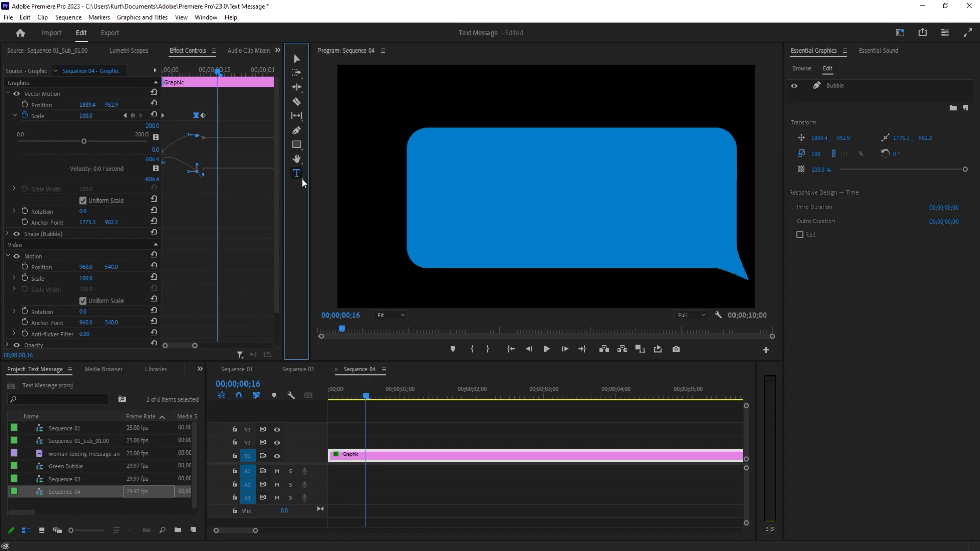
pyautogui.click(428, 199)
pyautogui.write('Hey, How are you?')
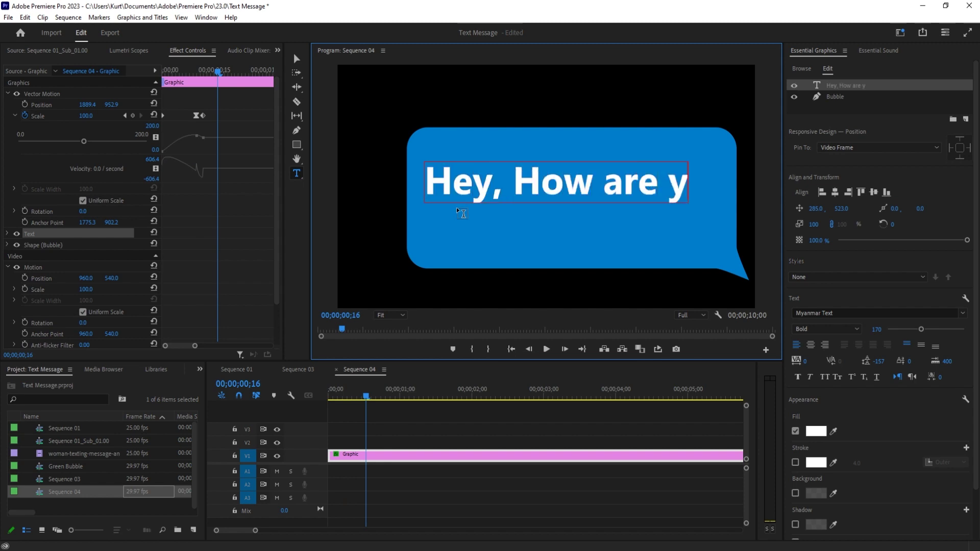
pyautogui.click(296, 59)
pyautogui.moveTo(546, 185); pyautogui.dragTo(530, 200)
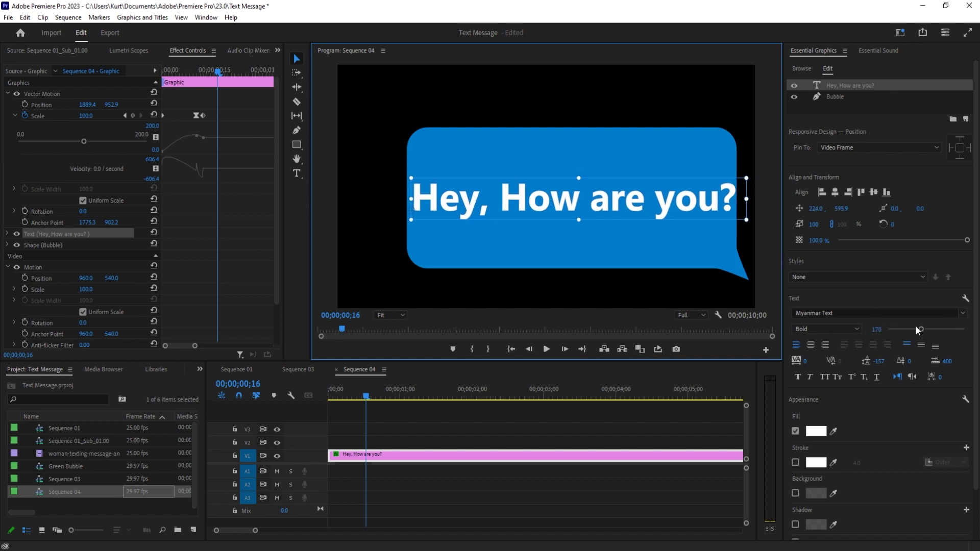
# Keep Myanmar Text Bold as the font and set the text size to 146
pyautogui.click(858, 329)
pyautogui.click(962, 312)
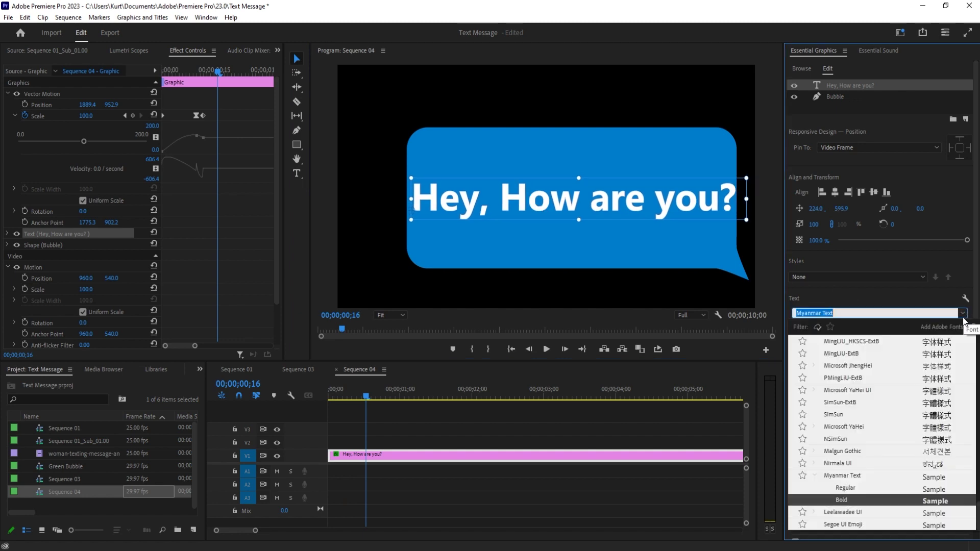
pyautogui.click(669, 194)
pyautogui.doubleClick(669, 193)
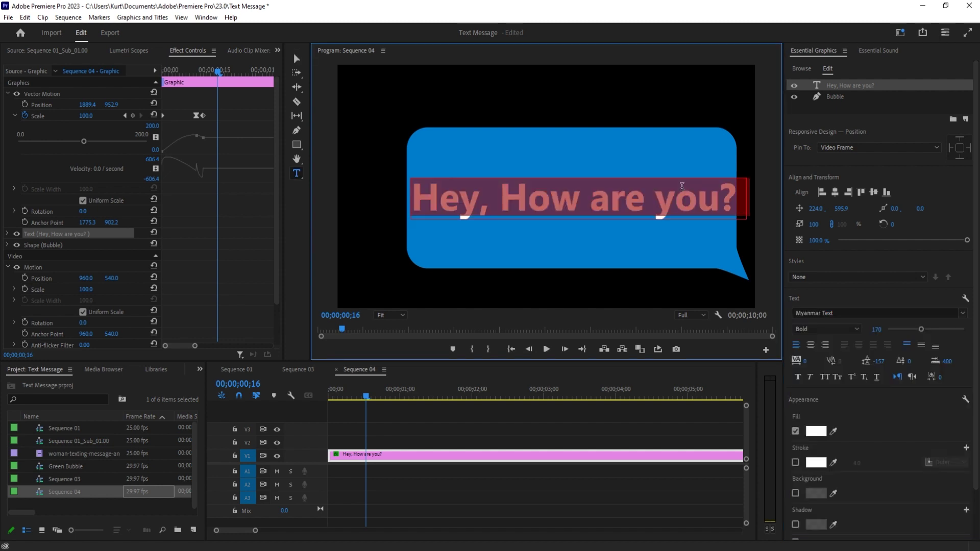
pyautogui.moveTo(921, 329); pyautogui.dragTo(916, 331)
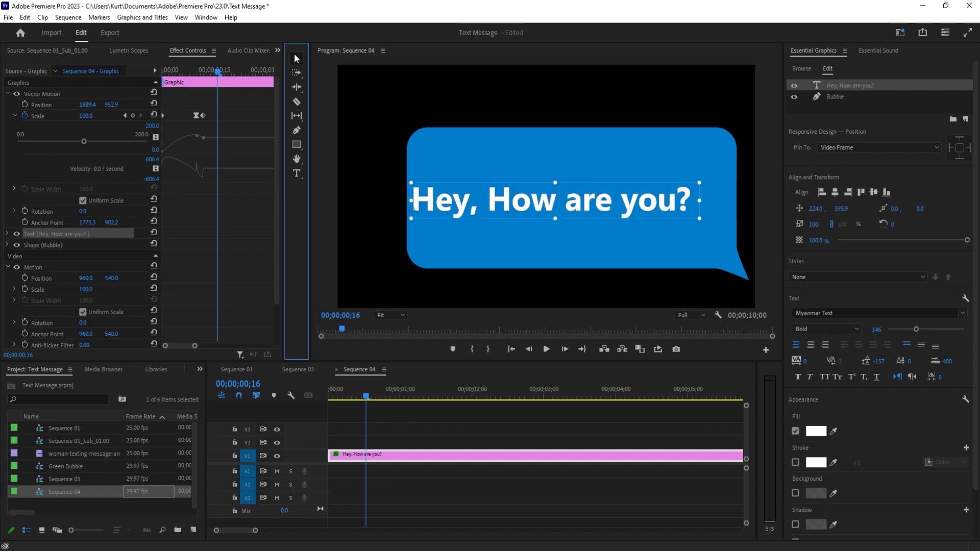
# Centre the message in the bubble and scrub from the start to preview it
pyautogui.click(296, 59)
pyautogui.moveTo(528, 205); pyautogui.dragTo(546, 207)
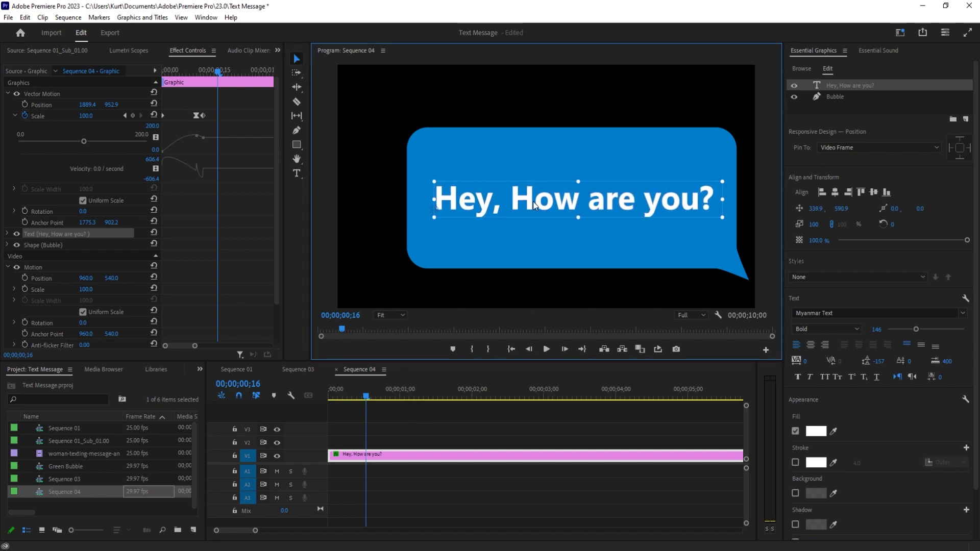
pyautogui.click(413, 454)
pyautogui.press('Home')
pyautogui.moveTo(353, 393)
pyautogui.mouseDown()
pyautogui.moveTo(388, 397)
pyautogui.moveTo(335, 396)
pyautogui.moveTo(361, 396)
pyautogui.mouseUp()
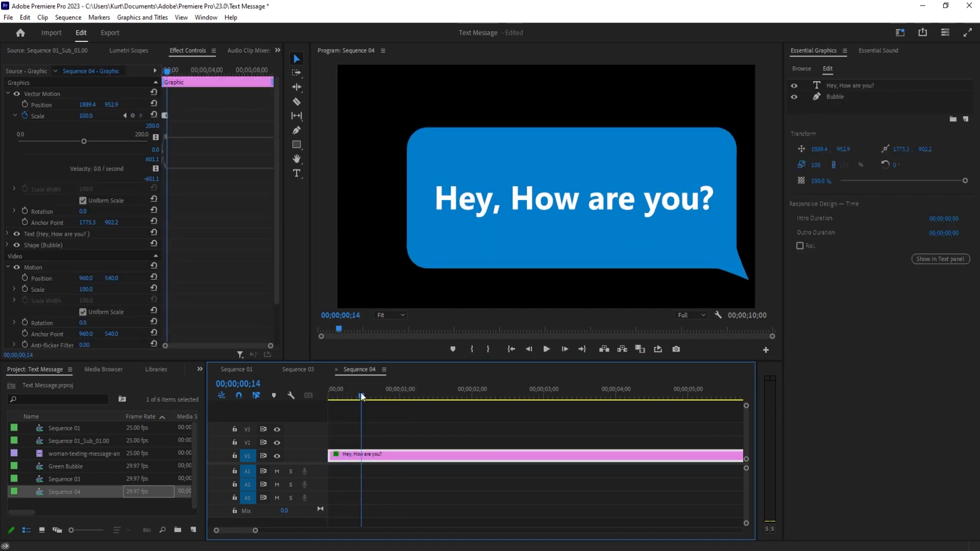
# Nudge the message text to centre it, then put its layer into a new group
pyautogui.click(606, 206)
pyautogui.moveTo(598, 207); pyautogui.dragTo(594, 207)
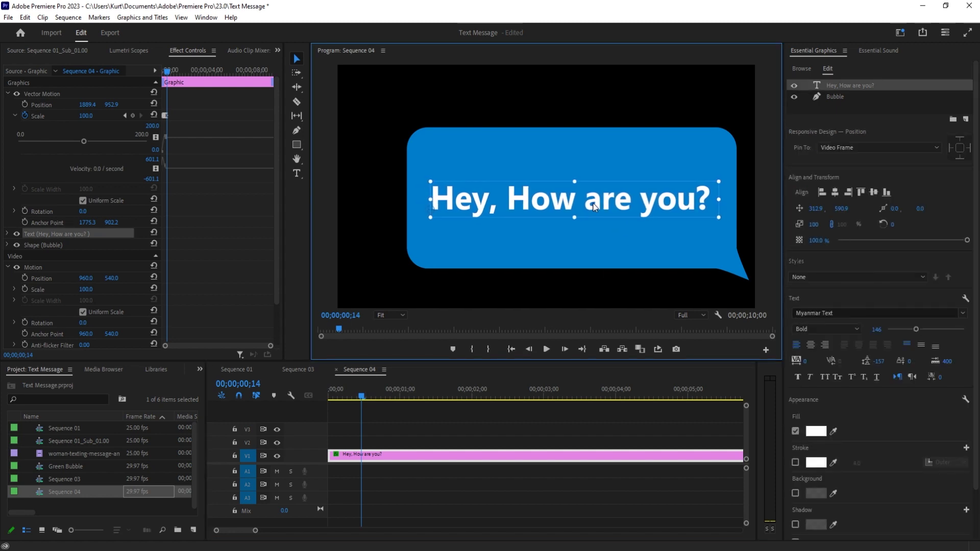
pyautogui.rightClick(840, 87)
pyautogui.click(877, 164)
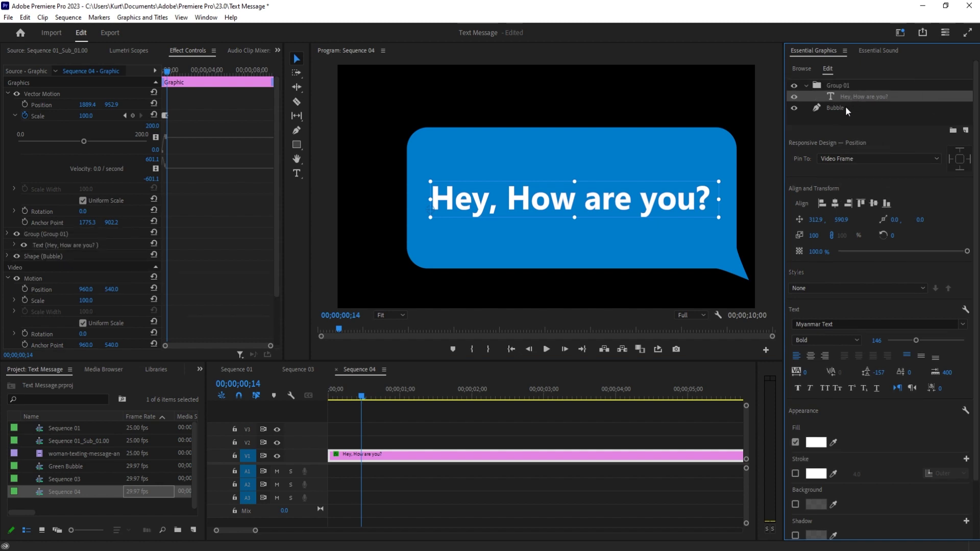
# Rename Group 01 to Text (entered as 'Tetx')
pyautogui.click(842, 108)
pyautogui.click(846, 94)
pyautogui.click(842, 86)
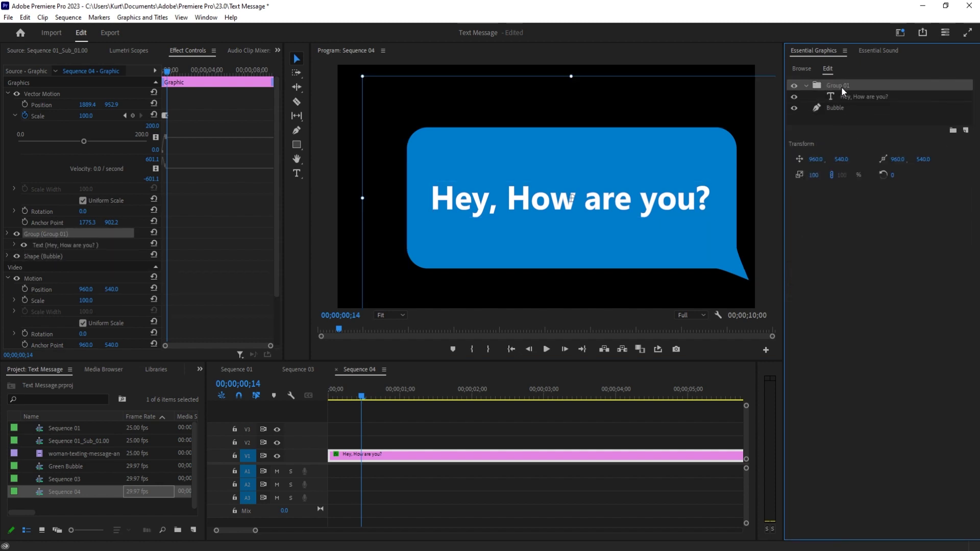
pyautogui.rightClick(841, 87)
pyautogui.click(873, 93)
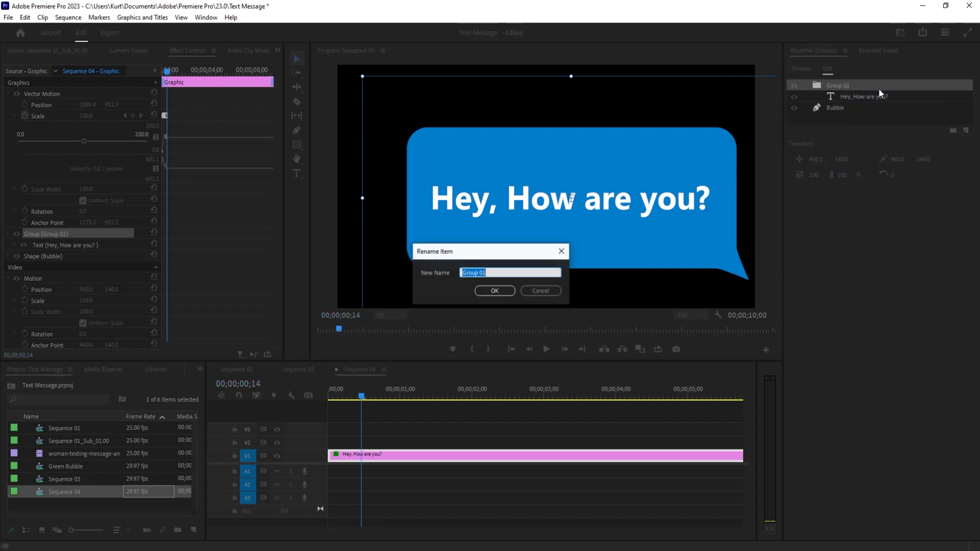
pyautogui.write('Tetx')
pyautogui.press('Return')
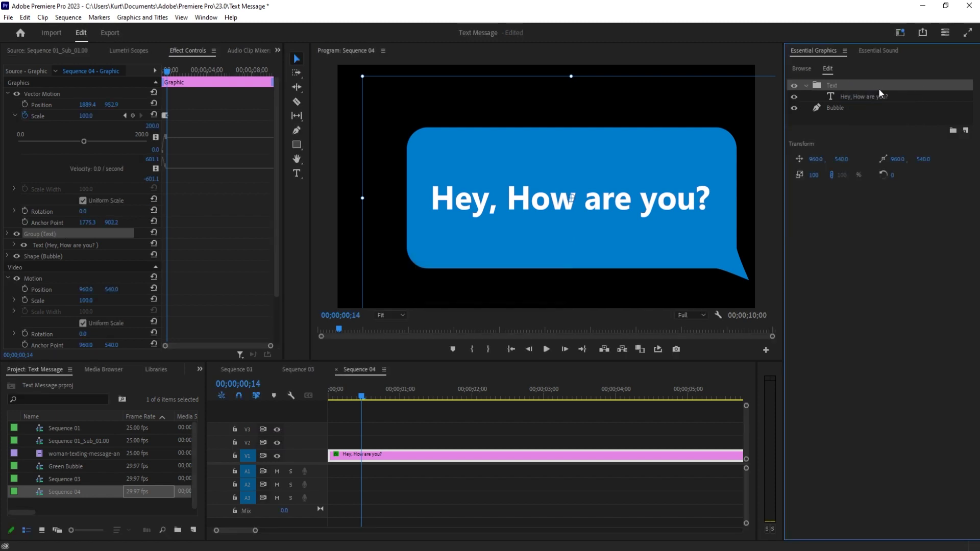
# Search the Effects panel for 'wipe' and apply Linear Wipe to the Text group
pyautogui.click(201, 368)
pyautogui.click(216, 425)
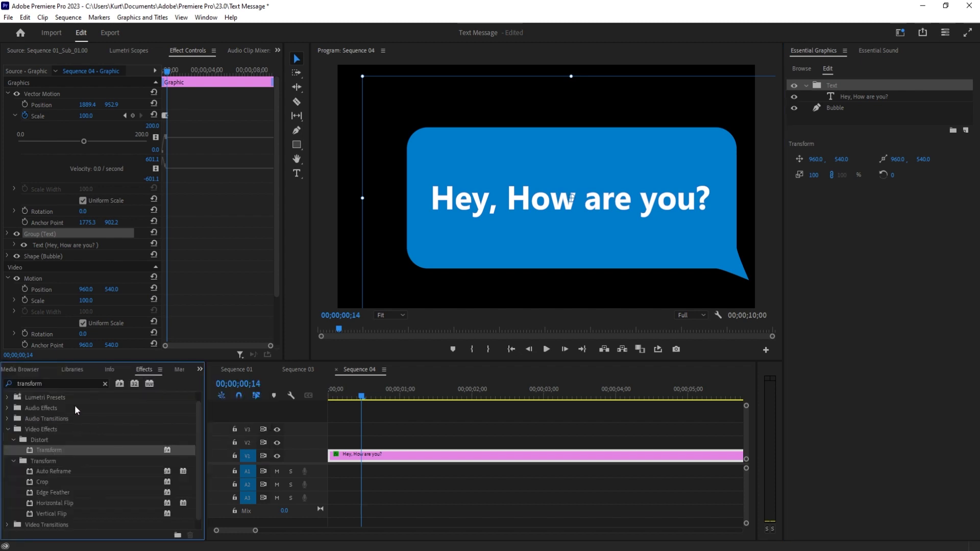
pyautogui.moveTo(43, 383); pyautogui.dragTo(2, 388)
pyautogui.press('BackSpace')
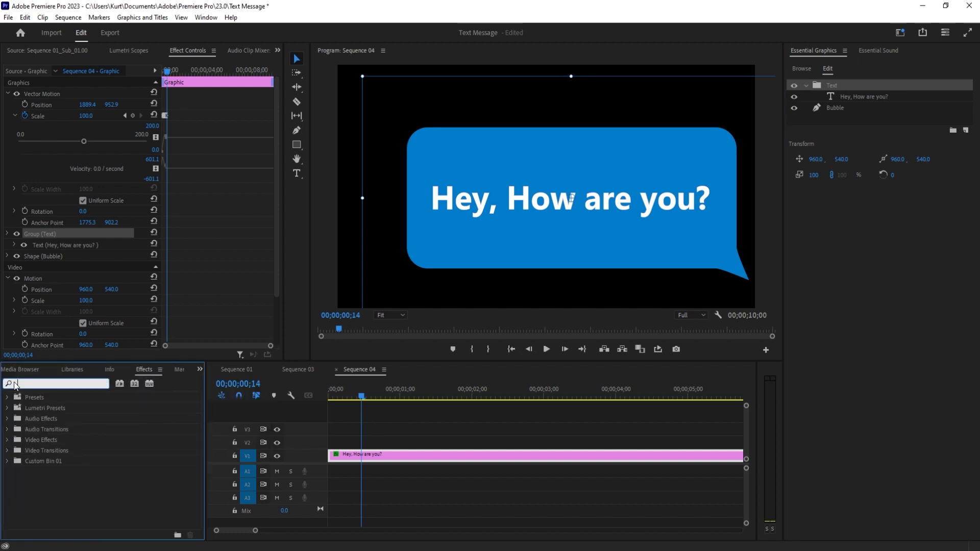
pyautogui.write('wipe')
pyautogui.scroll(-2, 81, 457)
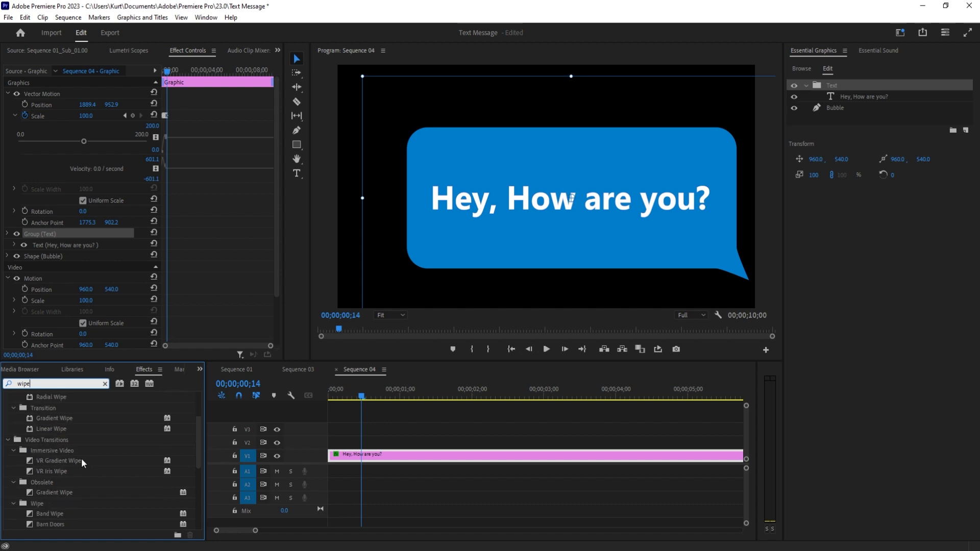
pyautogui.click(56, 429)
pyautogui.scroll(1, 56, 439)
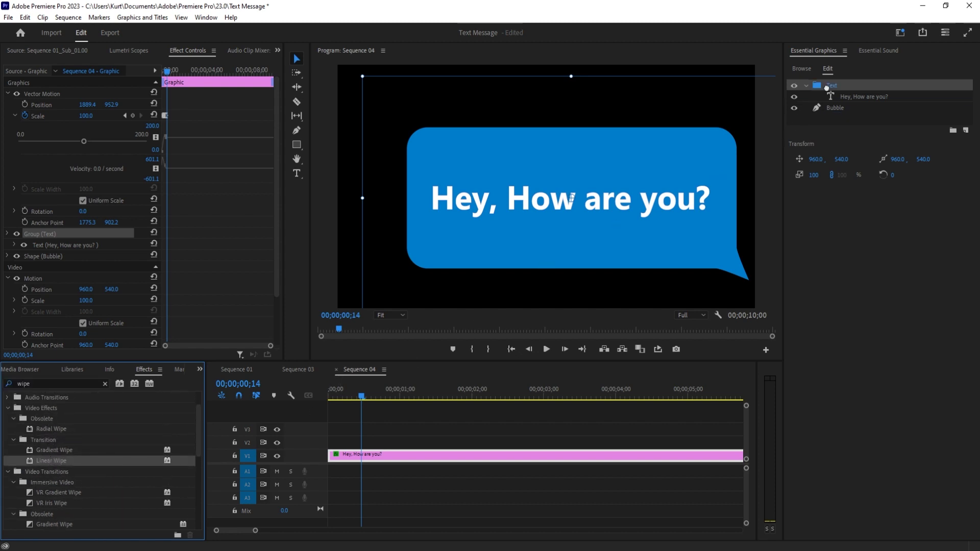
pyautogui.moveTo(863, 96); pyautogui.dragTo(841, 82)
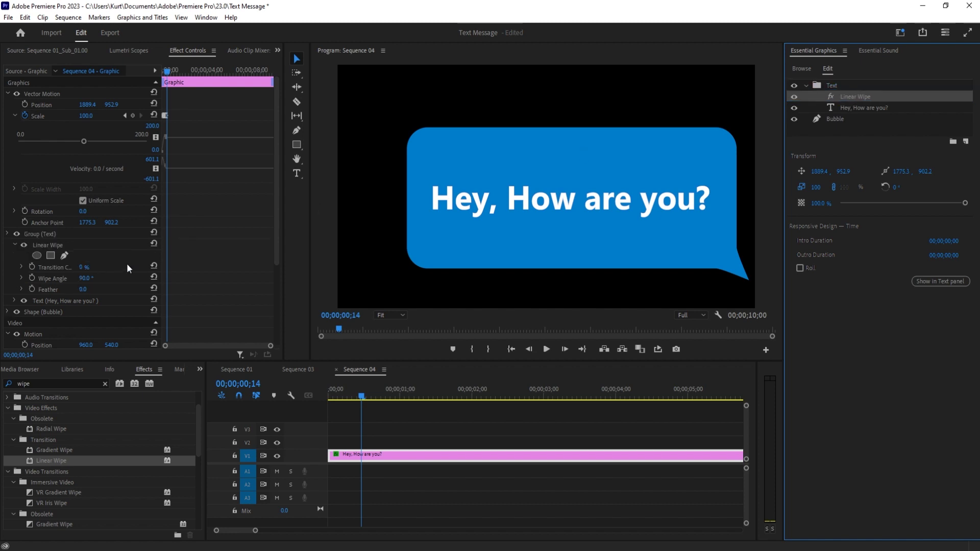
pyautogui.scroll(-1, 126, 263)
# Set the Linear Wipe angle to 270° and test how Transition Completion reveals the text
pyautogui.click(85, 268)
pyautogui.write('270')
pyautogui.press('Return')
pyautogui.moveTo(84, 259)
pyautogui.mouseDown()
pyautogui.moveTo(117, 259)
pyautogui.moveTo(82, 260)
pyautogui.moveTo(94, 258)
pyautogui.mouseUp()
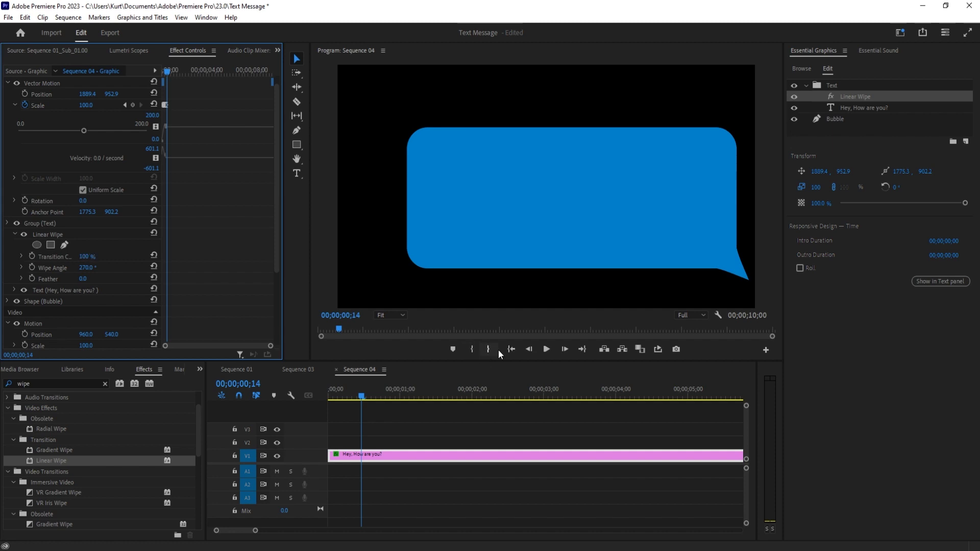
# Start a Transition Completion keyframe at frame 13
pyautogui.click(529, 350)
pyautogui.click(529, 349)
pyautogui.click(529, 349)
pyautogui.click(565, 350)
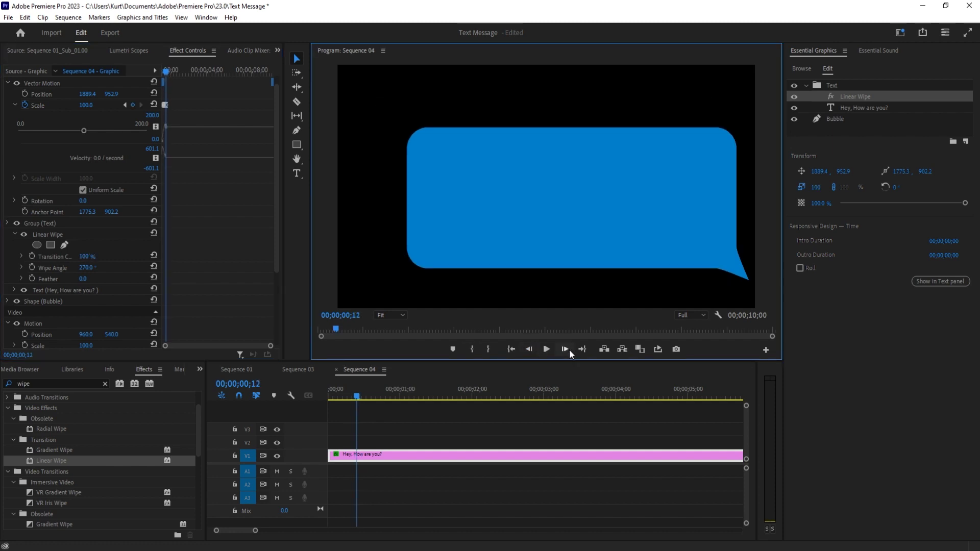
pyautogui.click(568, 350)
pyautogui.click(33, 256)
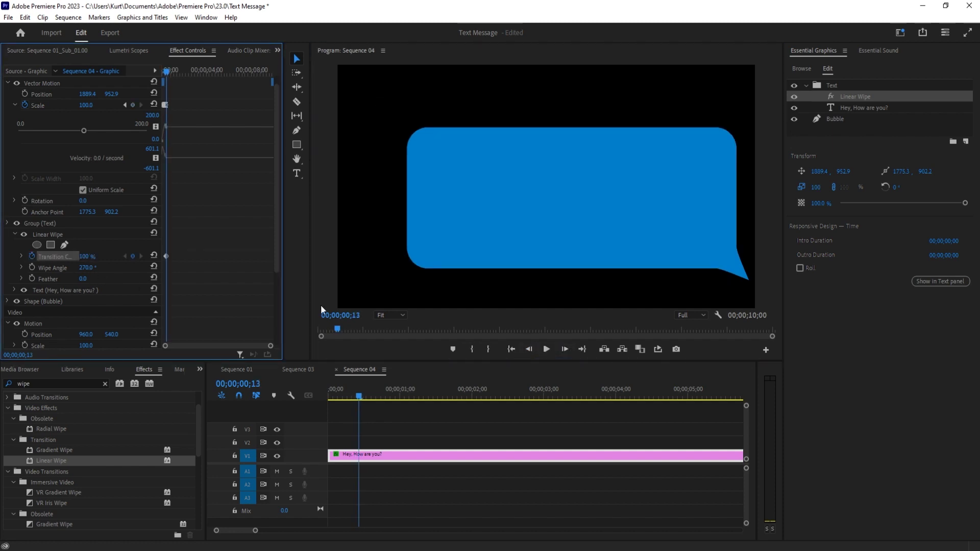
# Add a 0 % Transition Completion keyframe a few frames later so the text is fully revealed
pyautogui.click(566, 352)
pyautogui.click(566, 352)
pyautogui.click(565, 353)
pyautogui.click(566, 352)
pyautogui.click(566, 352)
pyautogui.click(566, 352)
pyautogui.click(567, 351)
pyautogui.click(567, 351)
pyautogui.click(566, 352)
pyautogui.click(567, 351)
pyautogui.click(567, 351)
pyautogui.click(567, 351)
pyautogui.click(566, 351)
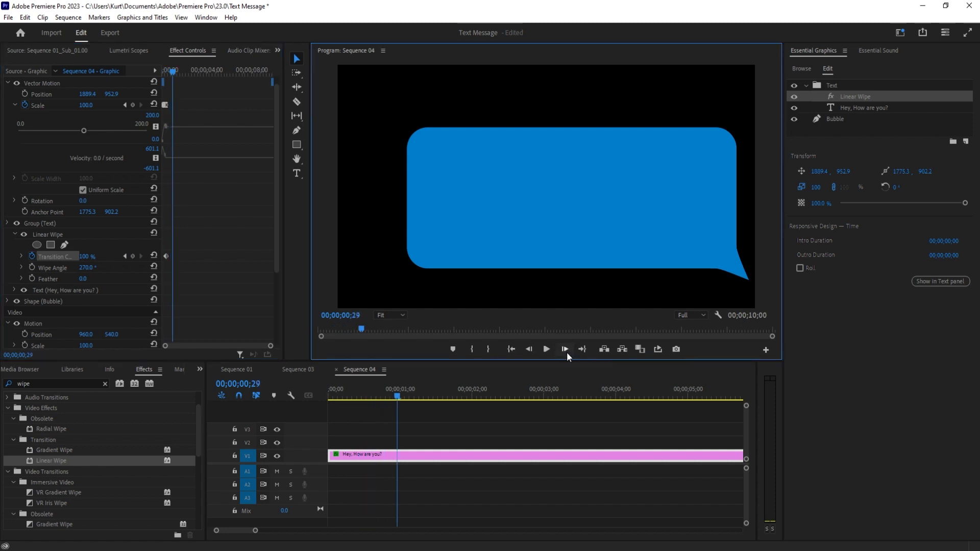
pyautogui.click(82, 257)
pyautogui.write('0')
pyautogui.press('Return')
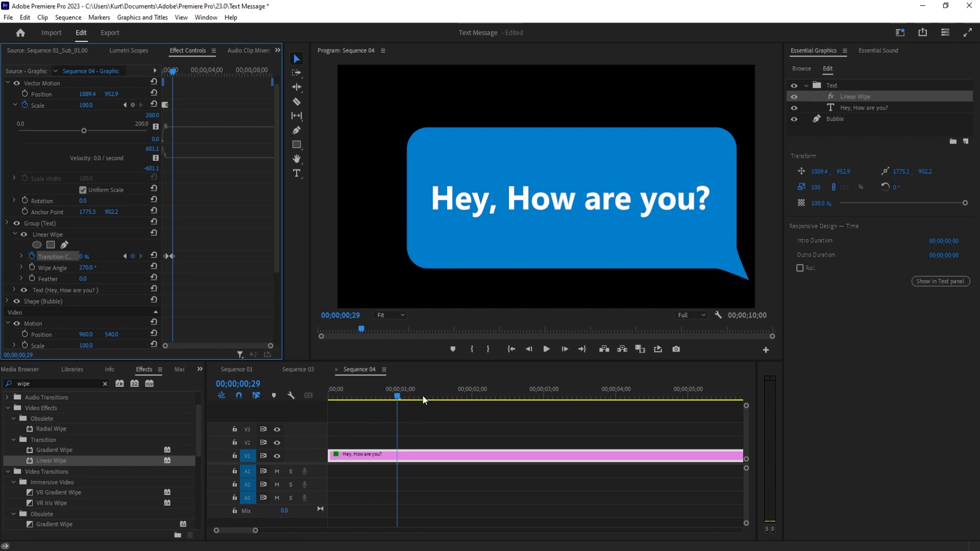
# Play the sequence from the start to preview the wipe
pyautogui.click(362, 397)
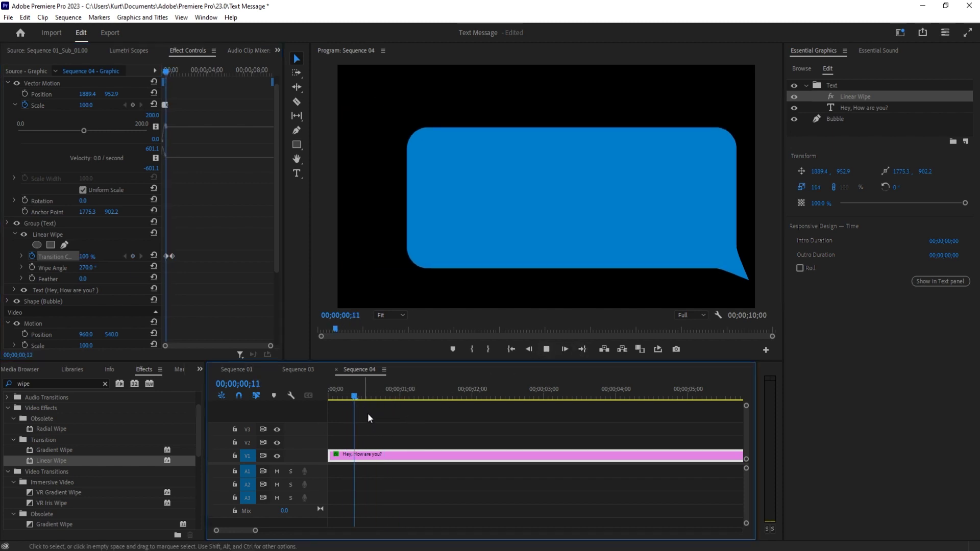
pyautogui.press('space')
pyautogui.press('Home')
pyautogui.press('space')
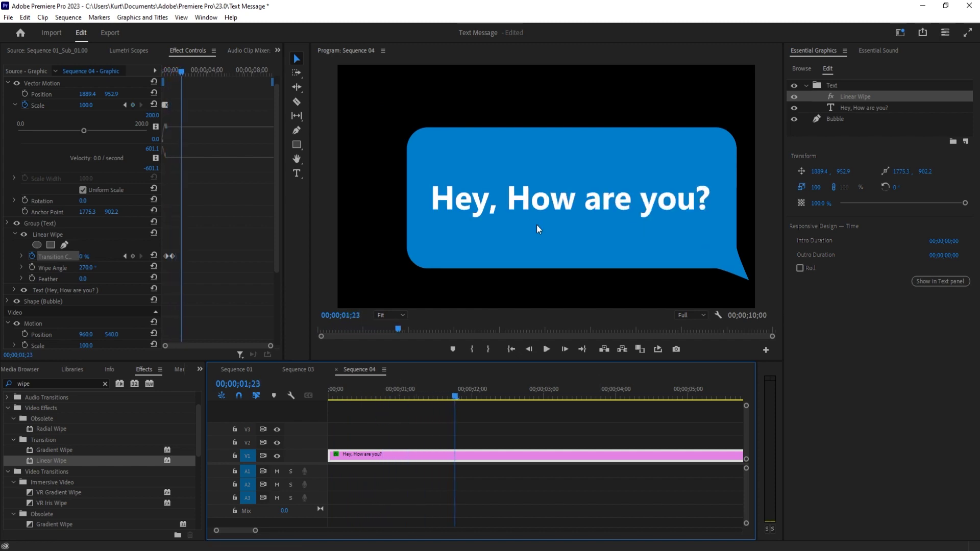
# Create a right-aligned 'Josh 3:05pm' text label above the bubble's right end
pyautogui.click(296, 173)
pyautogui.click(546, 111)
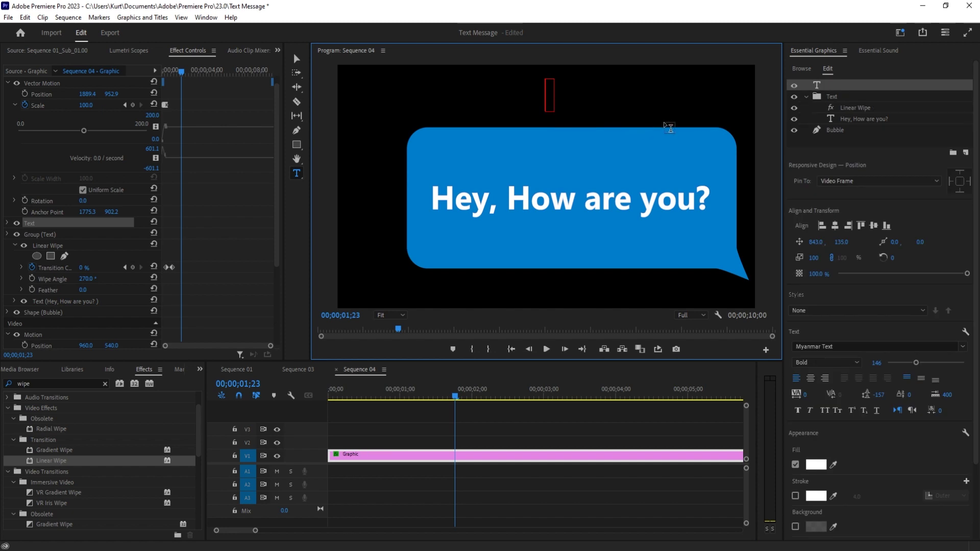
pyautogui.write('Josh')
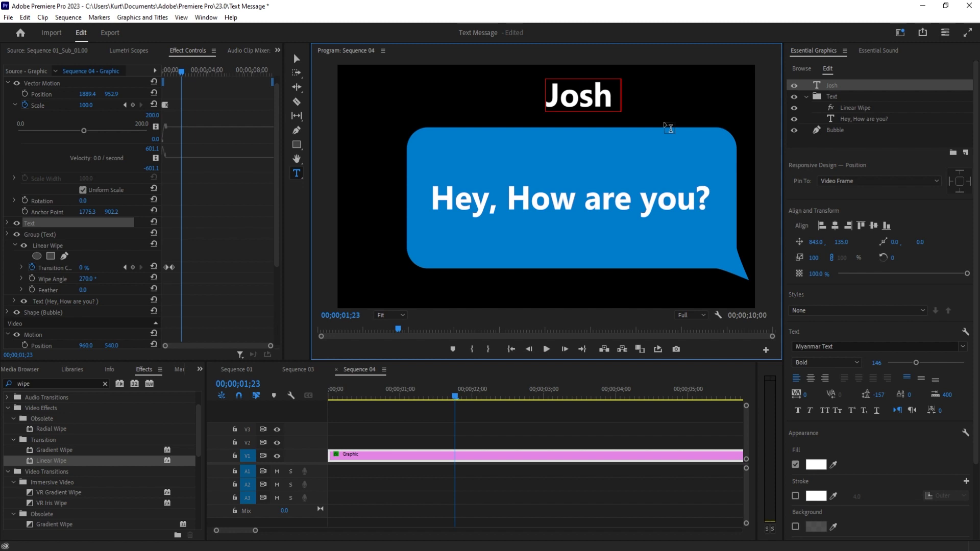
pyautogui.write(' 3:05pm')
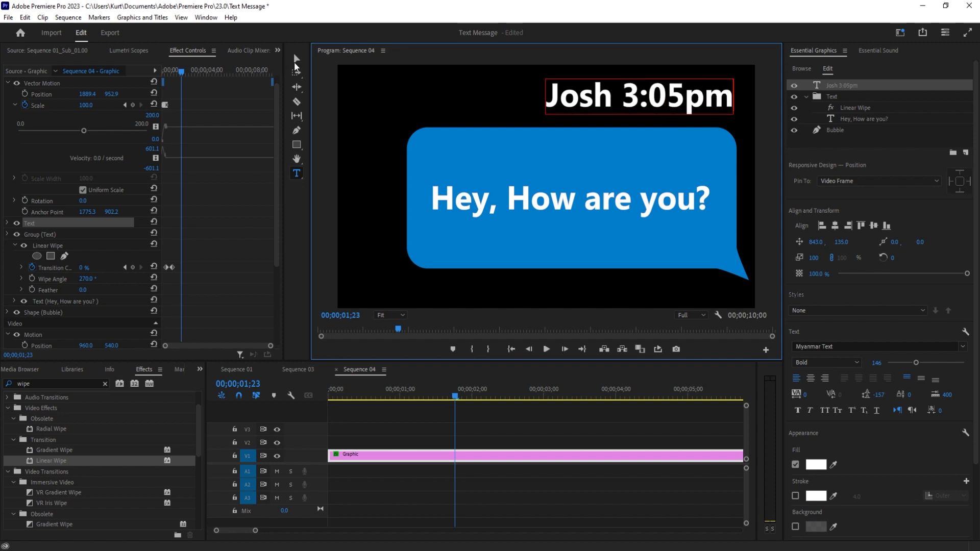
pyautogui.press('Escape')
pyautogui.moveTo(712, 109); pyautogui.dragTo(702, 116)
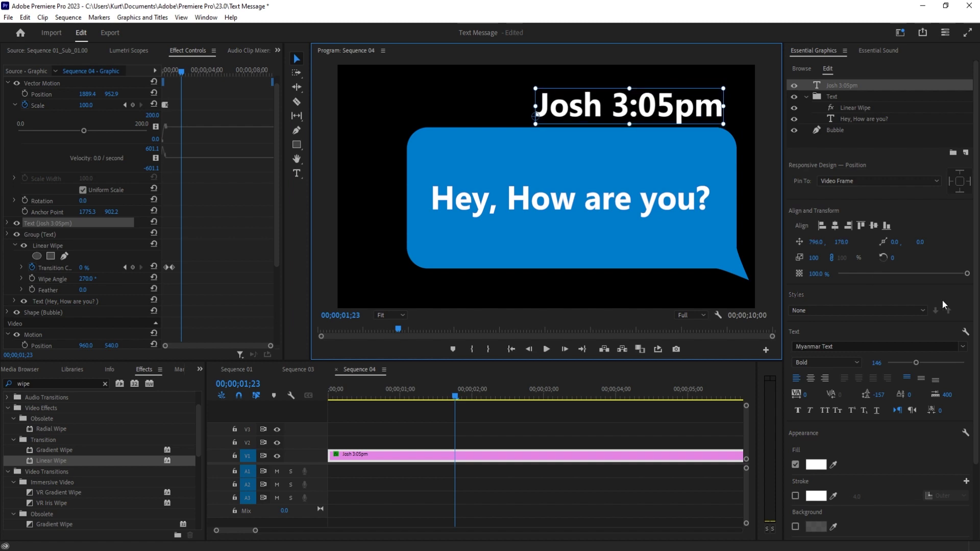
pyautogui.click(825, 378)
pyautogui.moveTo(500, 121); pyautogui.dragTo(693, 114)
# Correct the garbled name in the label back to 'Josh'
pyautogui.doubleClick(599, 117)
pyautogui.click(603, 112)
pyautogui.write('e')
pyautogui.press('BackSpace')
pyautogui.write('ey')
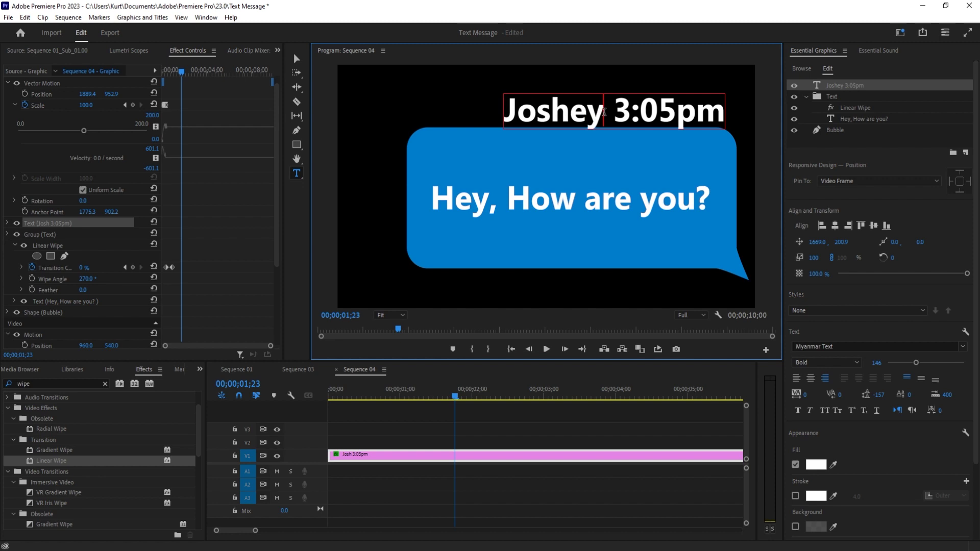
pyautogui.press('BackSpace')
pyautogui.press('BackSpace')
pyautogui.press('BackSpace')
pyautogui.write('e')
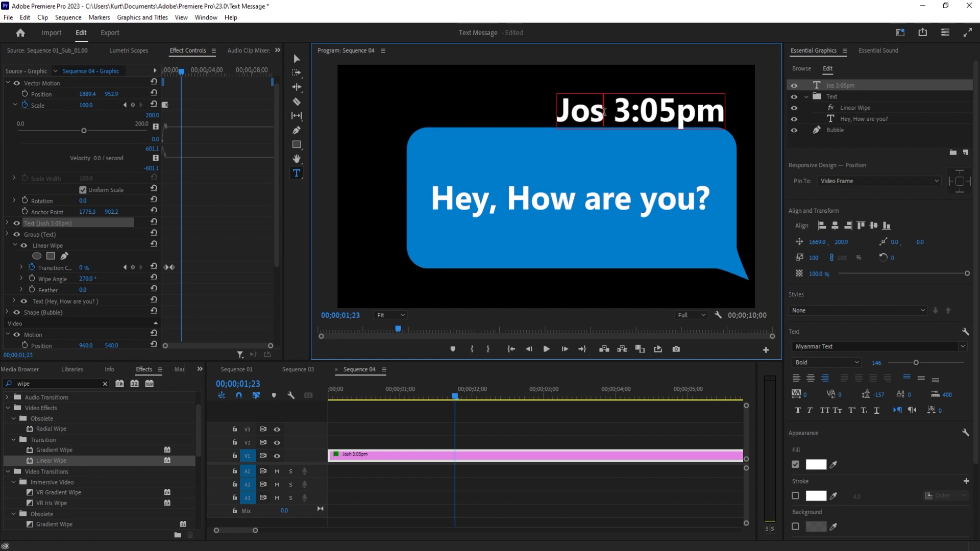
pyautogui.write('eee')
pyautogui.press('BackSpace')
pyautogui.press('BackSpace')
pyautogui.press('BackSpace')
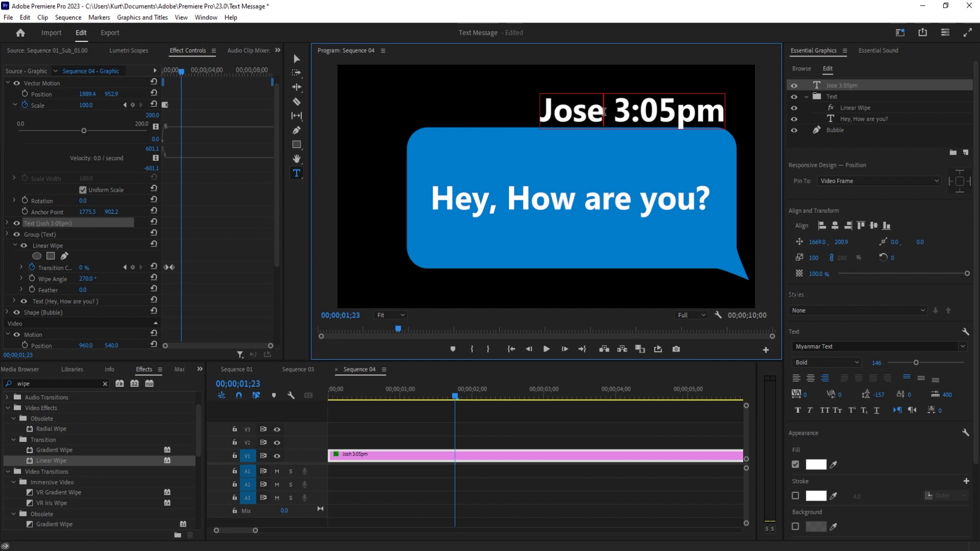
pyautogui.press('BackSpace')
pyautogui.press('BackSpace')
pyautogui.write('sh')
pyautogui.press('Escape')
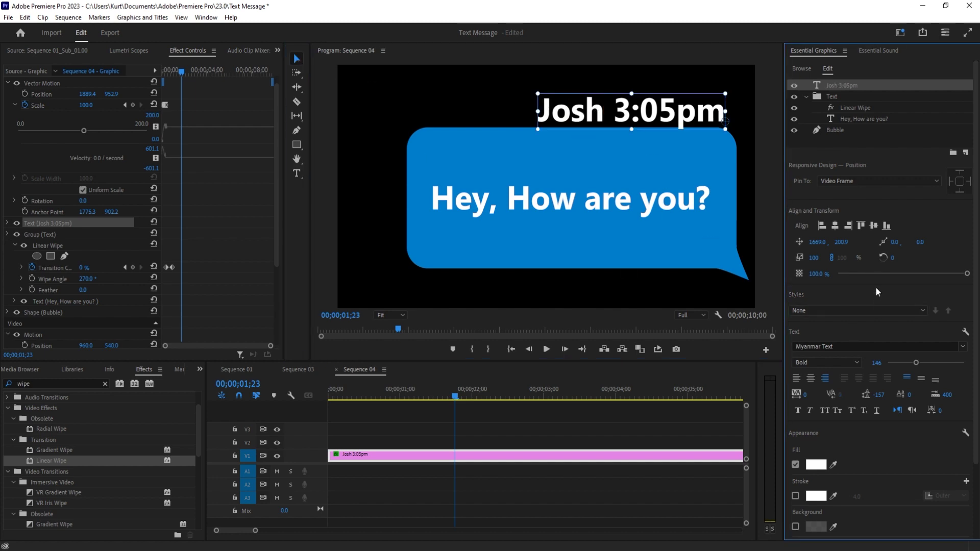
# Set the label's font style to Regular
pyautogui.doubleClick(662, 110)
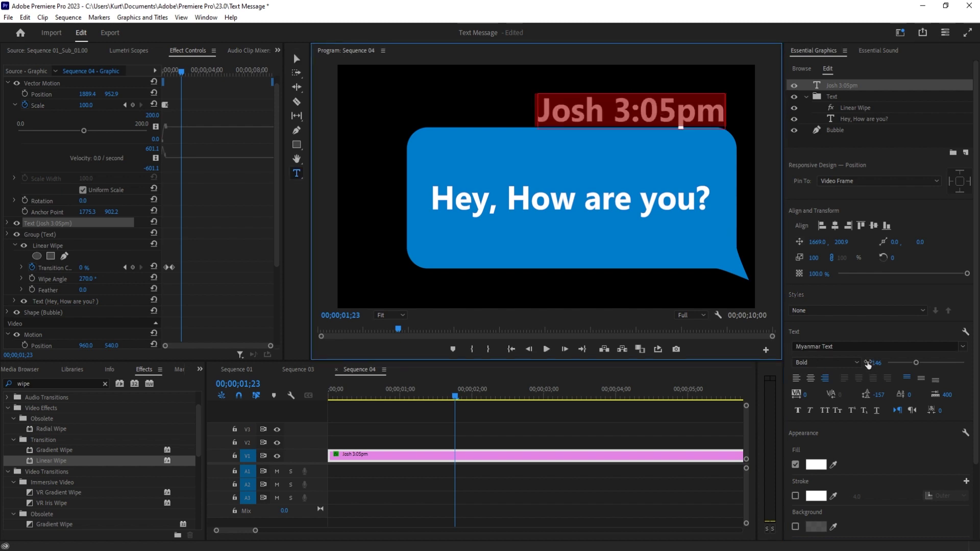
pyautogui.click(862, 362)
pyautogui.click(817, 376)
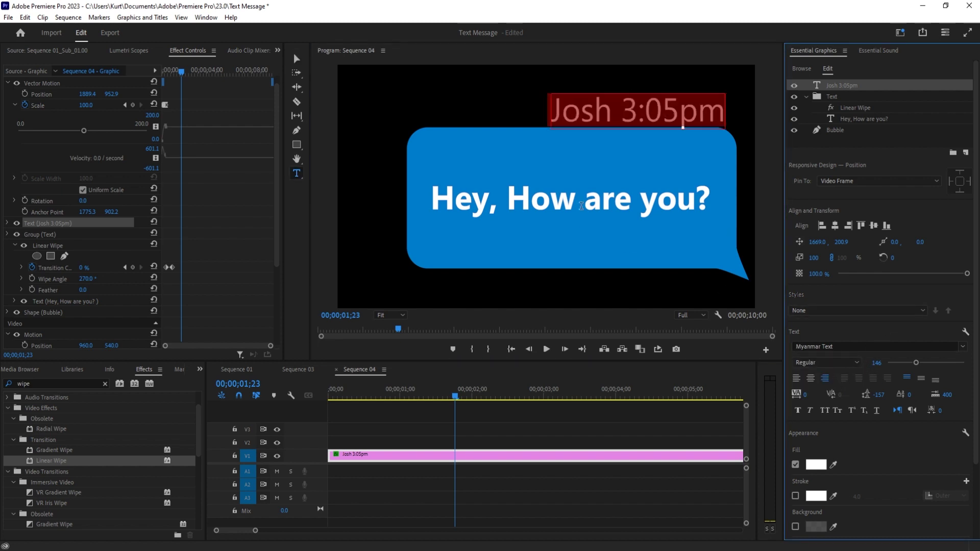
pyautogui.press('Escape')
pyautogui.click(523, 192)
pyautogui.click(606, 117)
# Select the Josh 3:05pm clip and go to the frame just before the wipe begins
pyautogui.click(581, 431)
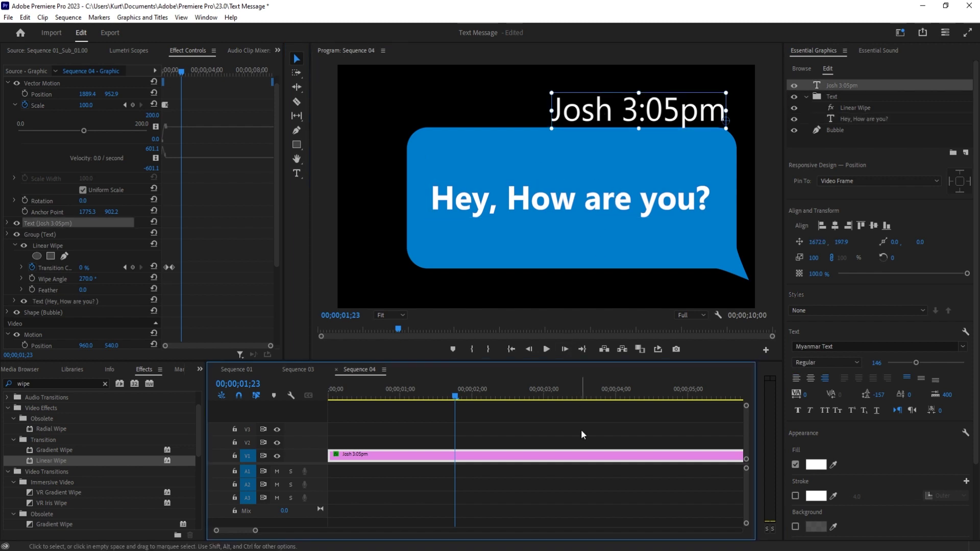
pyautogui.click(468, 455)
pyautogui.moveTo(454, 398); pyautogui.dragTo(369, 409)
pyautogui.click(527, 352)
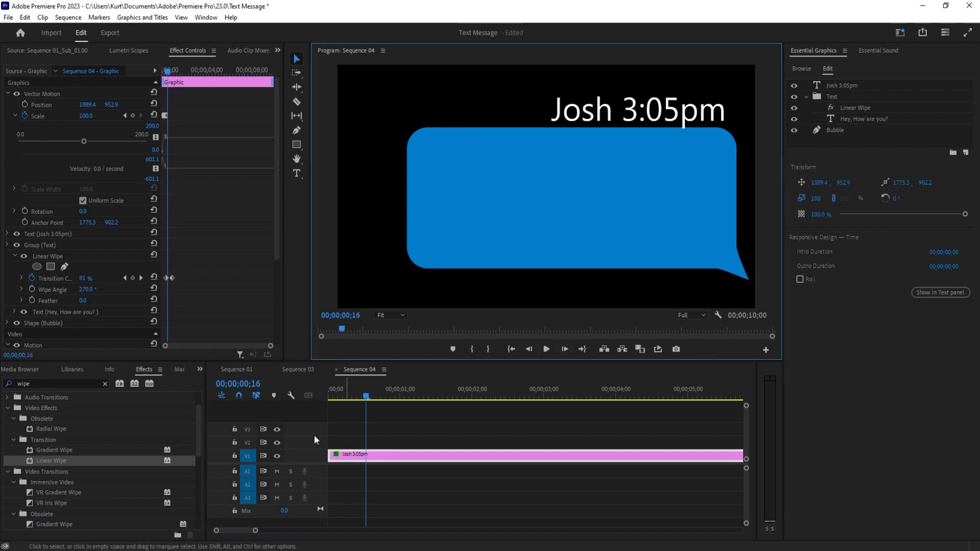
# Set the label's opacity to 0 % in Effect Controls
pyautogui.scroll(-2, 119, 239)
pyautogui.click(65, 191)
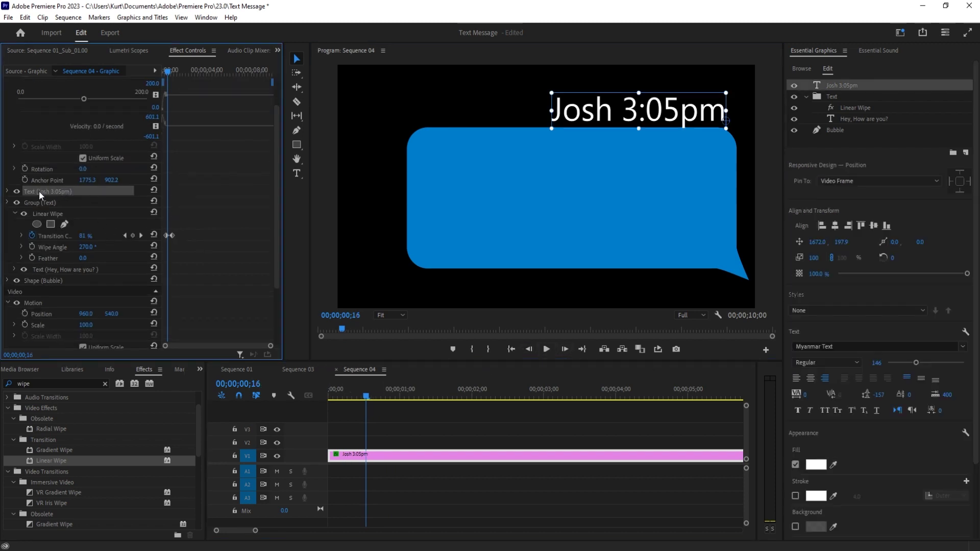
pyautogui.click(8, 192)
pyautogui.scroll(-5, 31, 235)
pyautogui.scroll(-8, 22, 243)
pyautogui.click(93, 250)
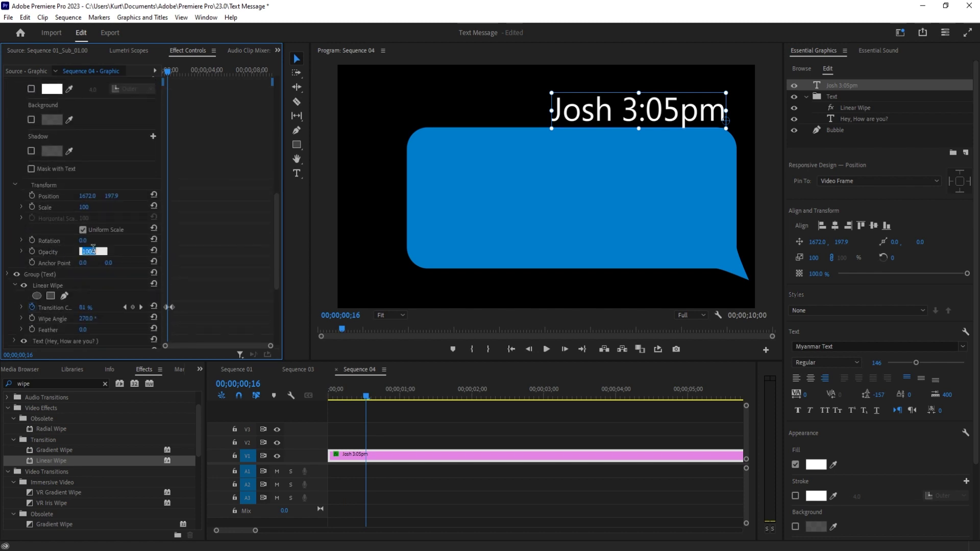
pyautogui.write('0')
pyautogui.press('Return')
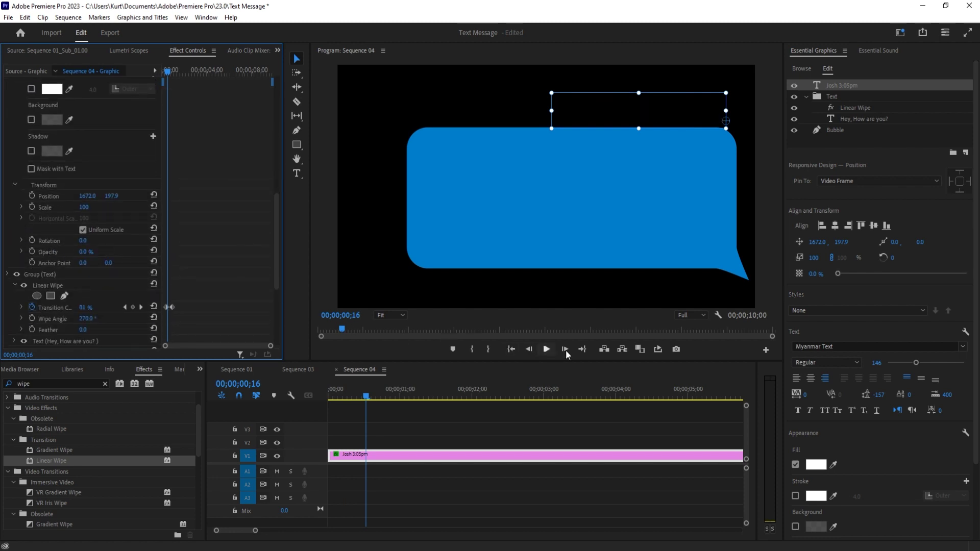
# Raise the label's opacity back to 100 % a few frames later and preview the wipe
pyautogui.click(566, 350)
pyautogui.click(568, 349)
pyautogui.click(568, 349)
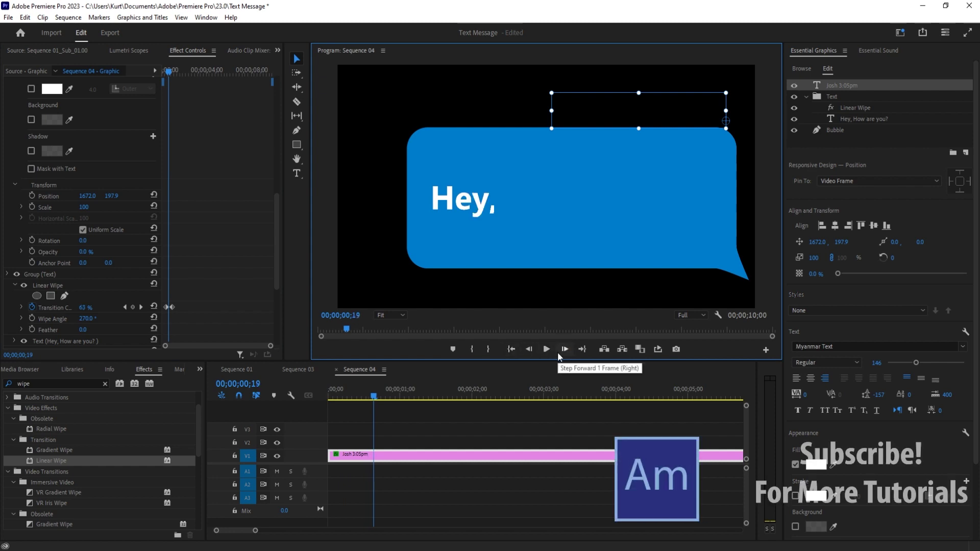
pyautogui.click(558, 353)
pyautogui.moveTo(84, 253); pyautogui.dragTo(365, 341)
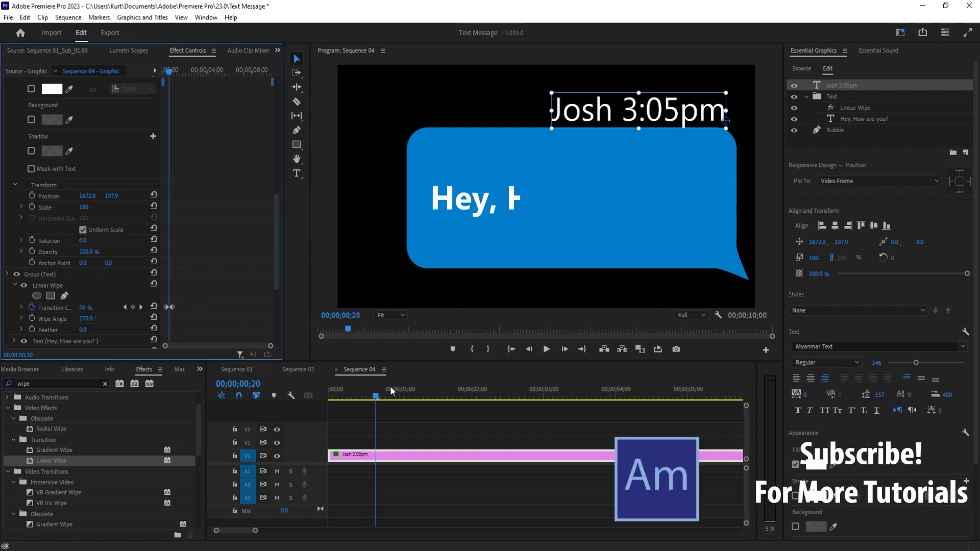
pyautogui.click(329, 393)
pyautogui.press('space')
pyautogui.click(365, 392)
pyautogui.moveTo(365, 393)
pyautogui.mouseDown()
pyautogui.moveTo(342, 392)
pyautogui.moveTo(368, 392)
pyautogui.moveTo(357, 394)
pyautogui.mouseUp()
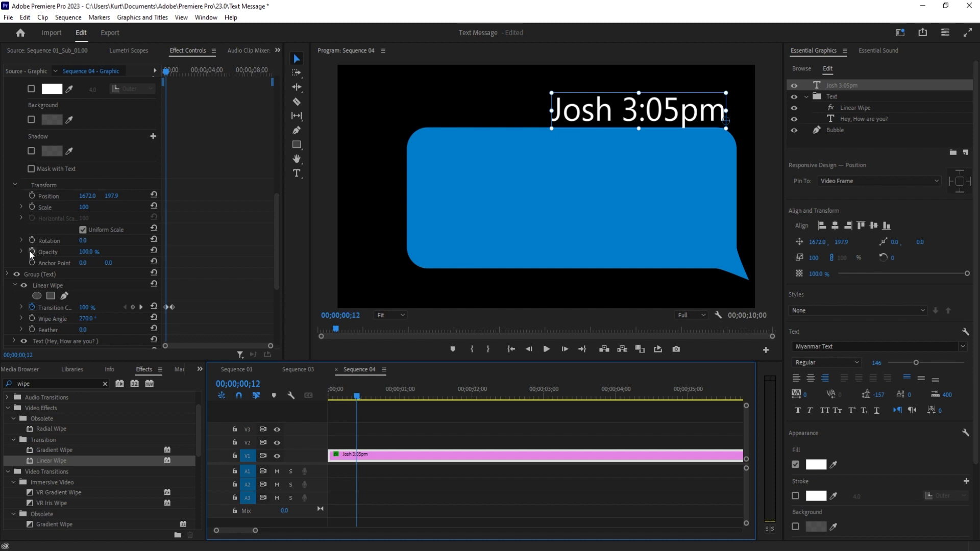
# Enable opacity keyframing at frame 16 with the label at 0 %
pyautogui.click(565, 349)
pyautogui.click(564, 349)
pyautogui.click(564, 349)
pyautogui.click(530, 350)
pyautogui.click(529, 350)
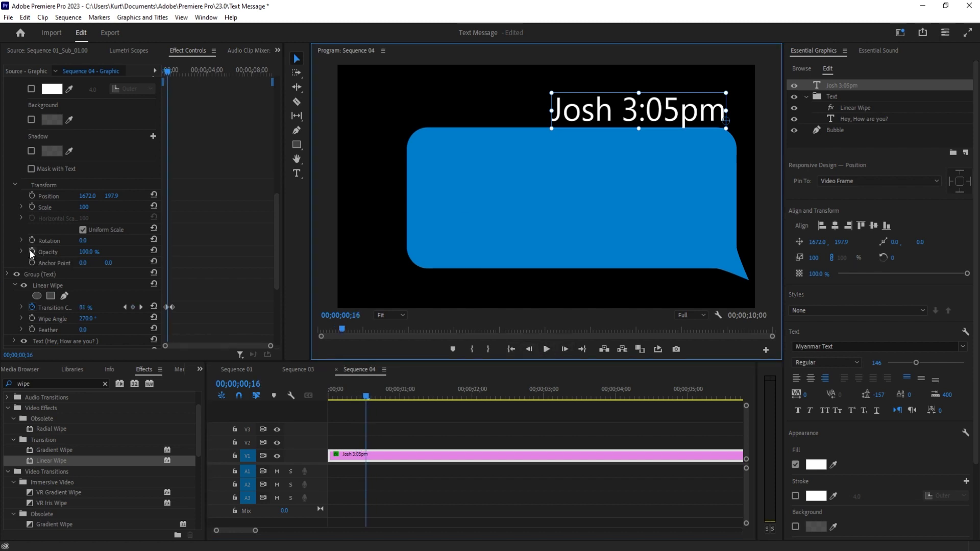
pyautogui.click(31, 251)
pyautogui.write('0')
pyautogui.press('Return')
# Add a 100 % opacity keyframe three frames later and play to check the fade
pyautogui.click(565, 349)
pyautogui.click(565, 349)
pyautogui.click(565, 349)
pyautogui.click(546, 349)
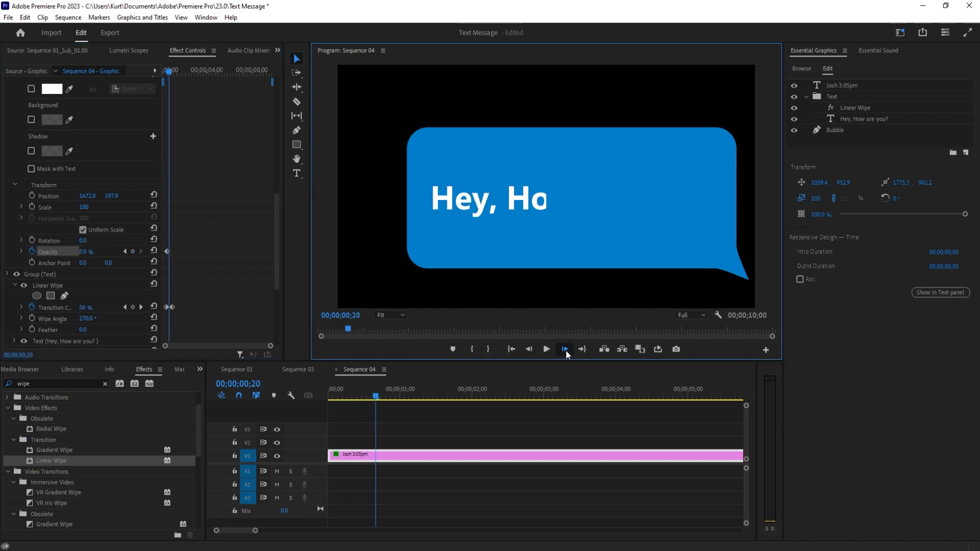
pyautogui.click(83, 251)
pyautogui.write('100')
pyautogui.press('Return')
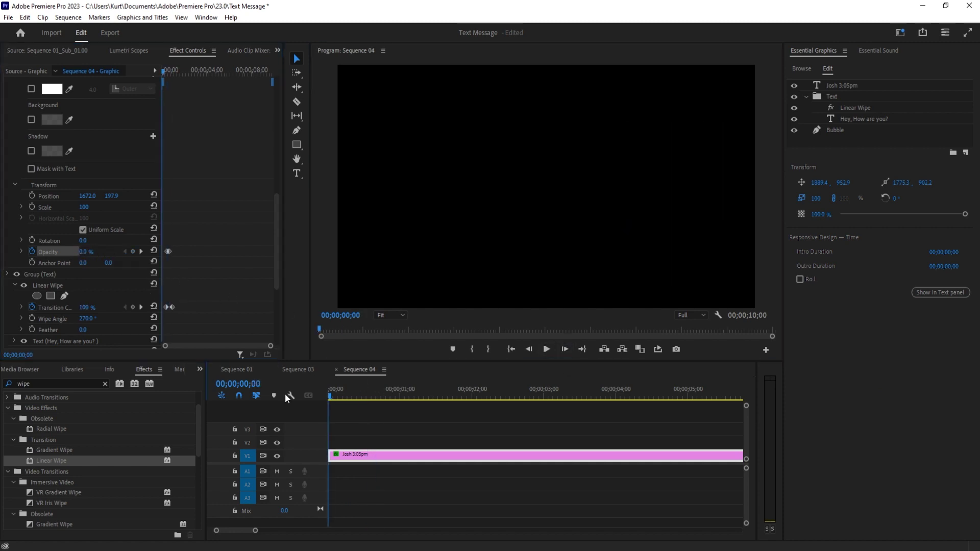
pyautogui.press('space')
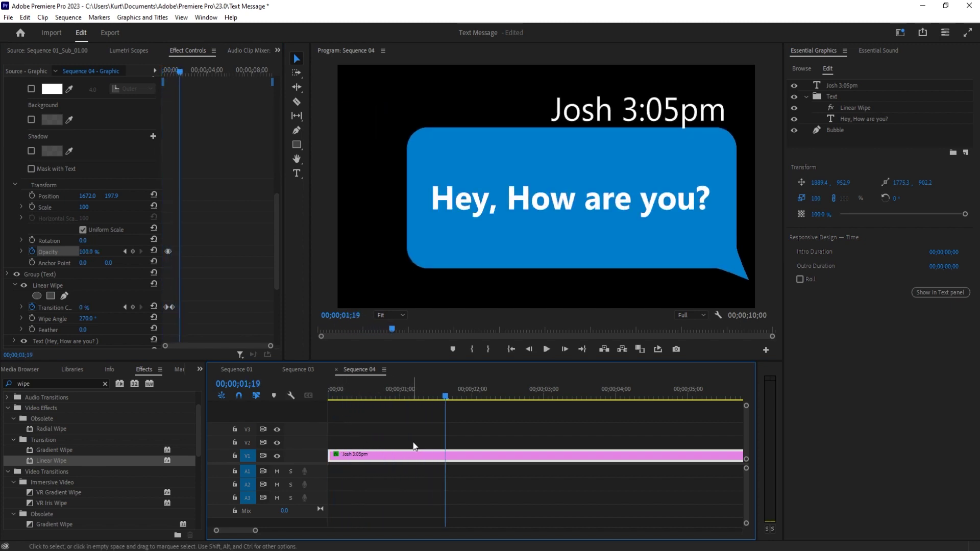
pyautogui.moveTo(416, 400); pyautogui.dragTo(318, 392)
pyautogui.press('space')
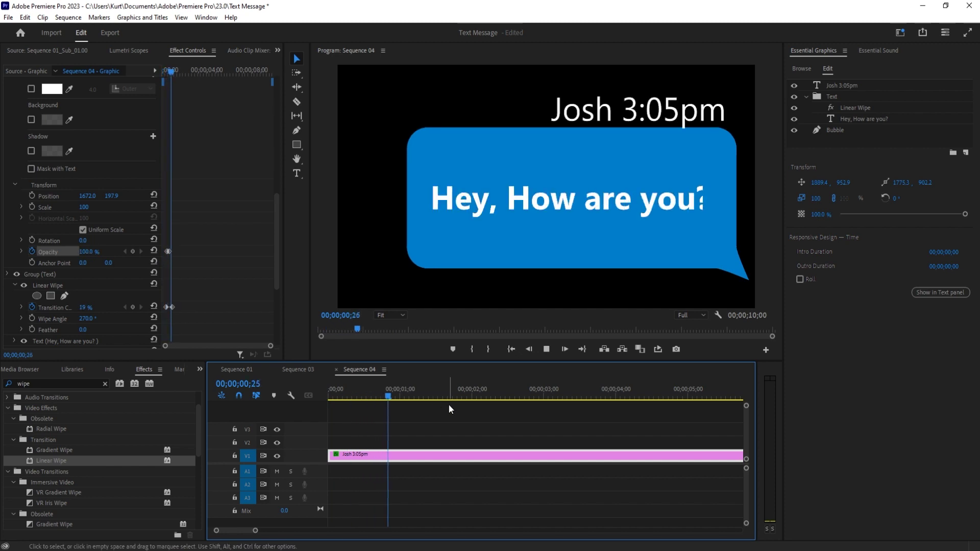
pyautogui.press('space')
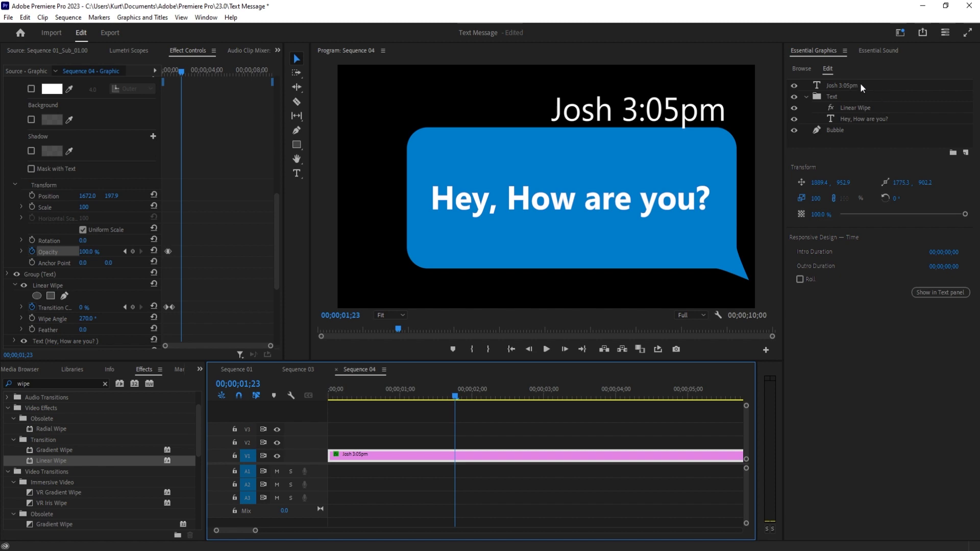
pyautogui.click(837, 130)
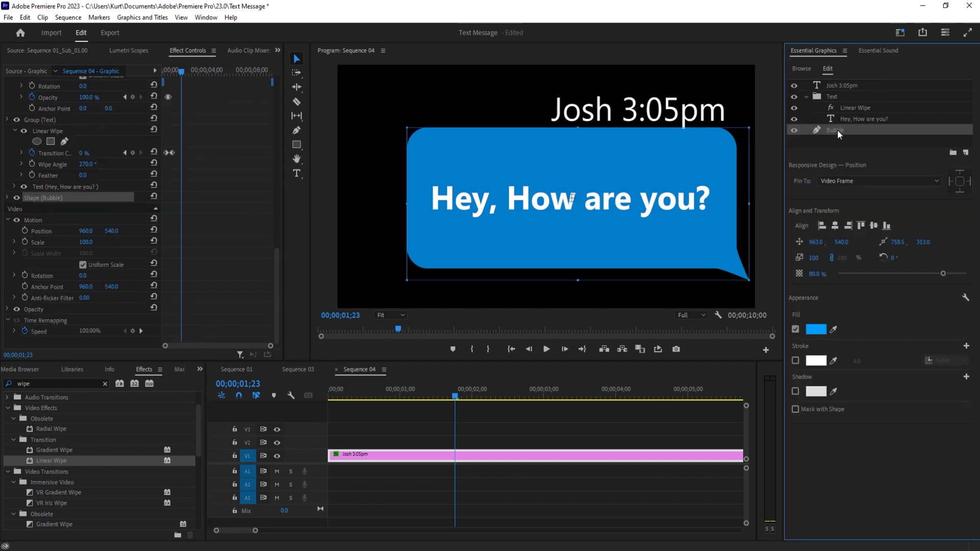
pyautogui.click(857, 144)
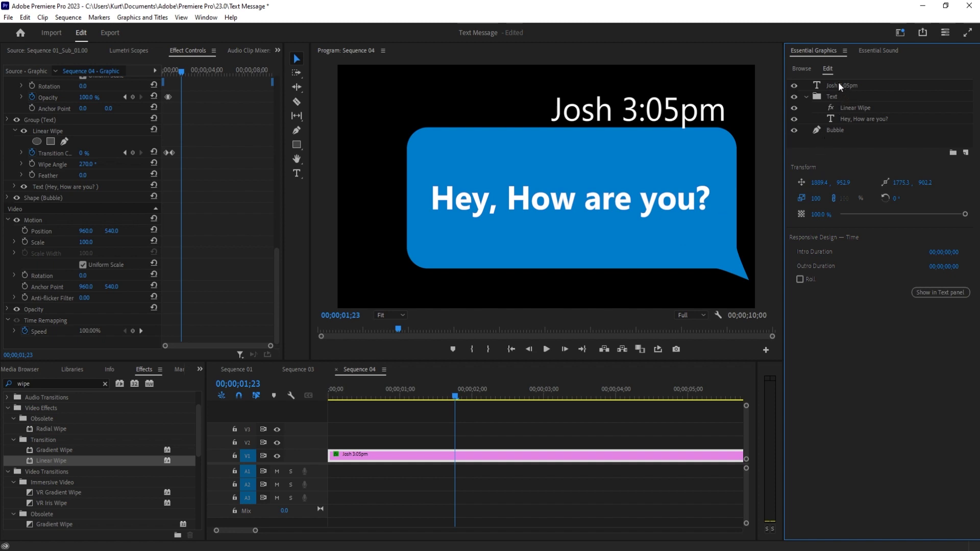
pyautogui.click(326, 400)
pyautogui.click(330, 397)
pyautogui.moveTo(330, 399); pyautogui.dragTo(380, 401)
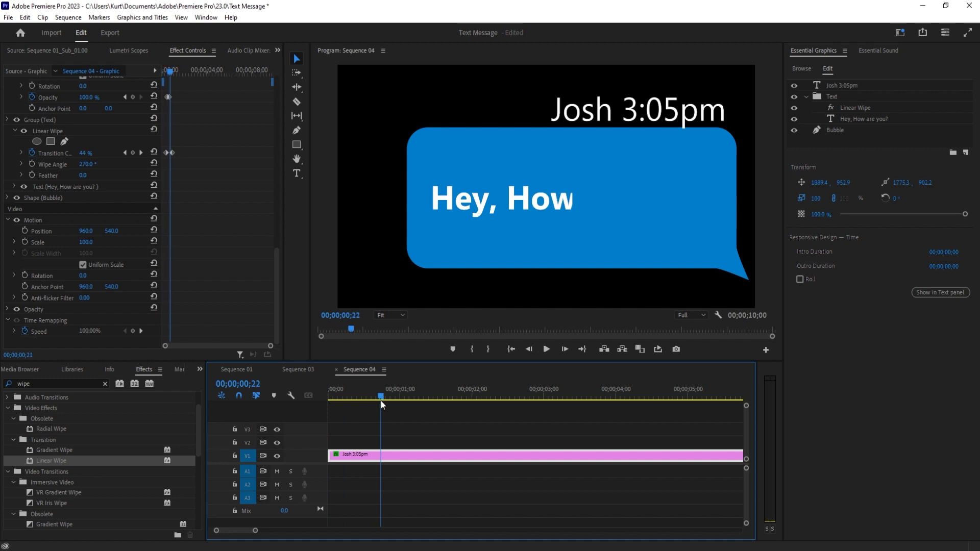
# Export the graphic as the Motion Graphics template 'New Blue Text' and play the sequence
pyautogui.rightClick(385, 456)
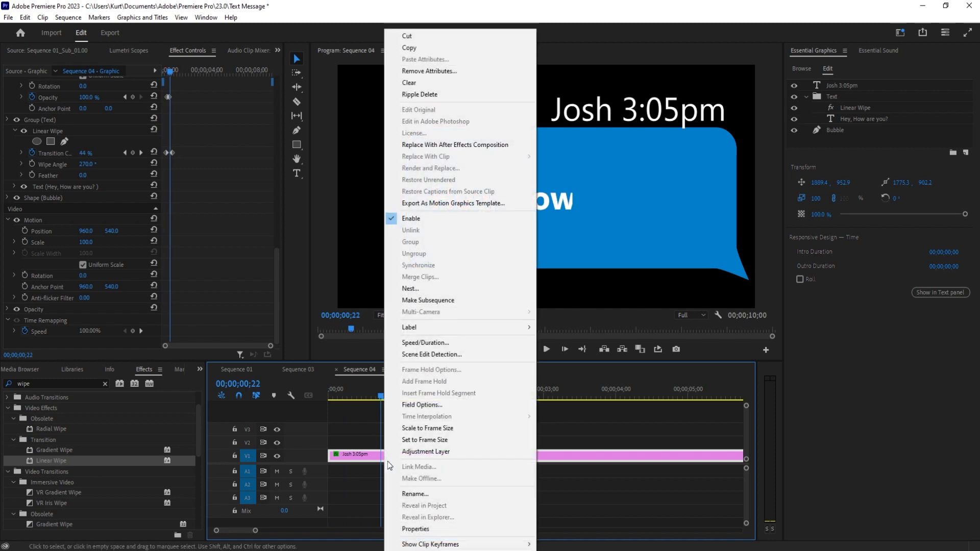
pyautogui.click(464, 204)
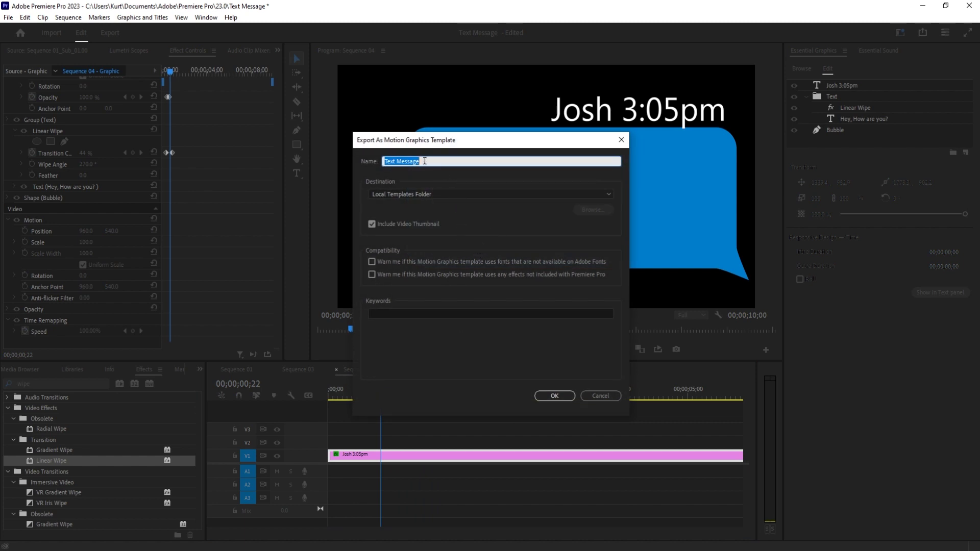
pyautogui.moveTo(433, 162); pyautogui.dragTo(360, 169)
pyautogui.write('New Blue Text')
pyautogui.click(555, 395)
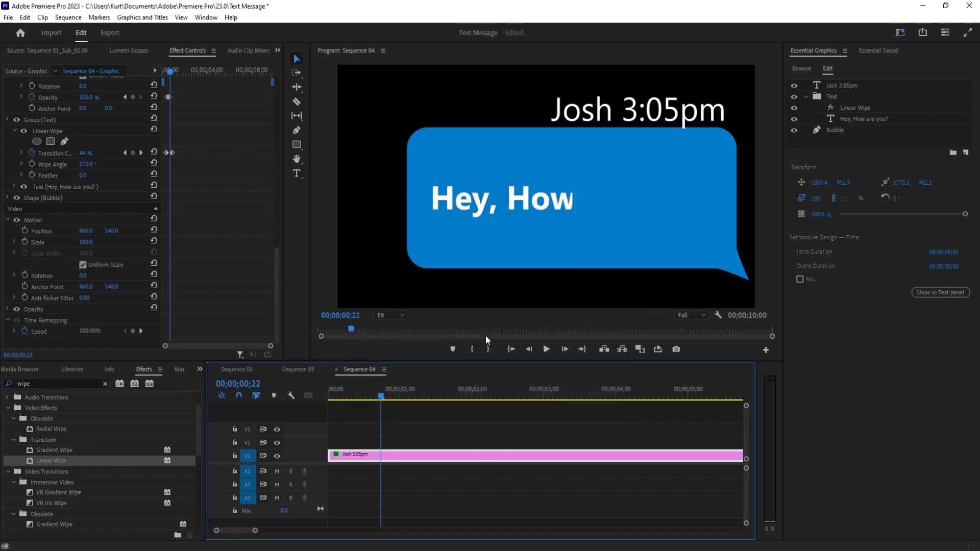
pyautogui.press('space')
# Group the Bubble shape layer and rename Group 02 to 'Bubble'
pyautogui.press('Home')
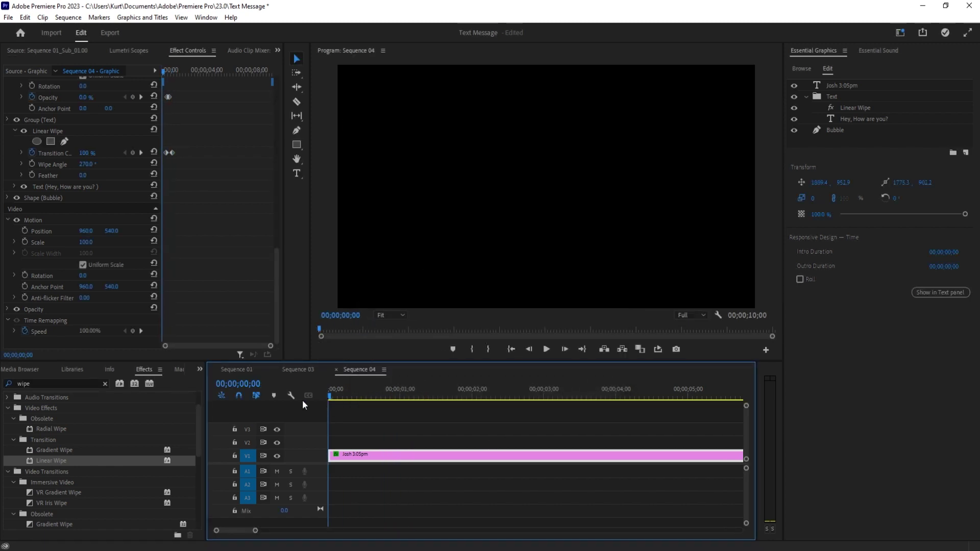
pyautogui.moveTo(358, 392); pyautogui.dragTo(432, 403)
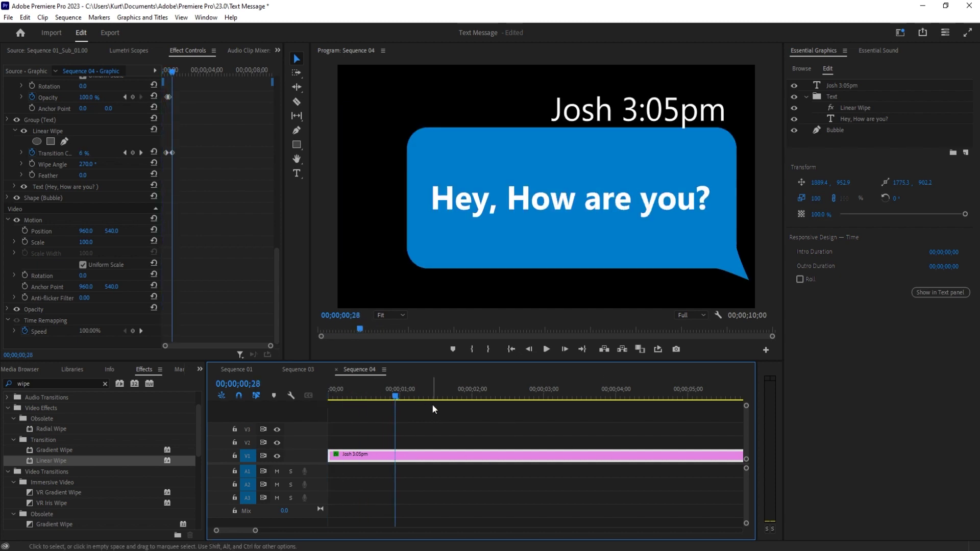
pyautogui.click(837, 129)
pyautogui.rightClick(838, 128)
pyautogui.click(870, 210)
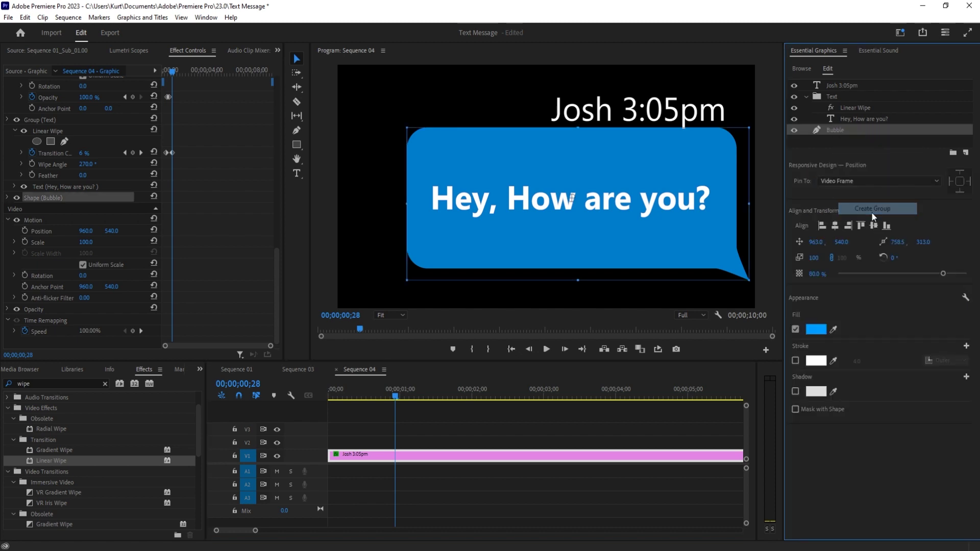
pyautogui.rightClick(844, 131)
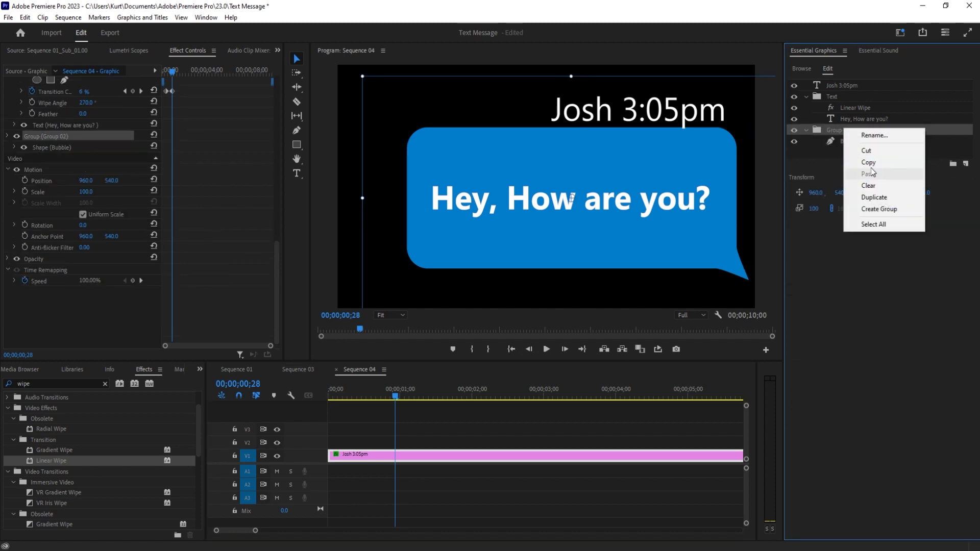
pyautogui.click(873, 137)
pyautogui.write('Bubble')
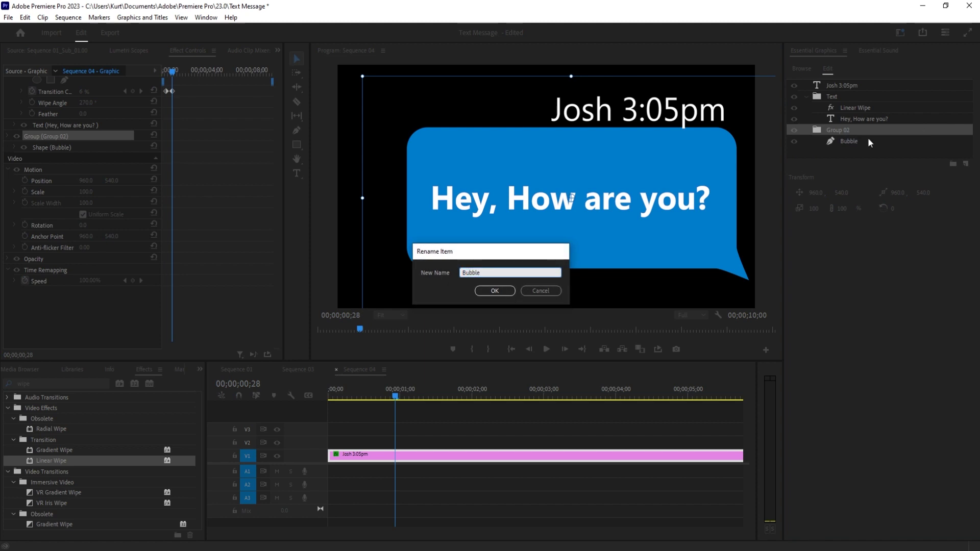
pyautogui.press('Return')
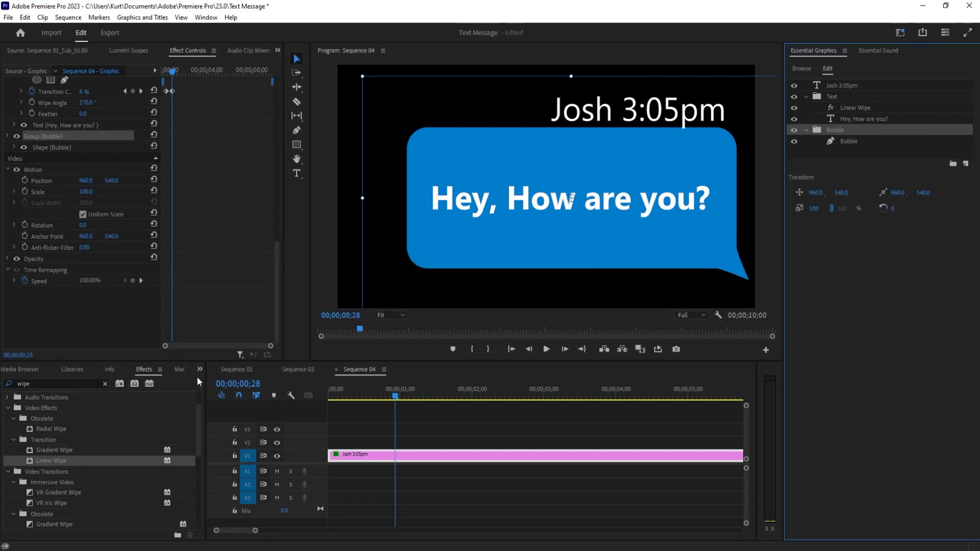
# Apply the Horizontal Flip effect to the Bubble group so its tail points left
pyautogui.moveTo(74, 383); pyautogui.dragTo(7, 384)
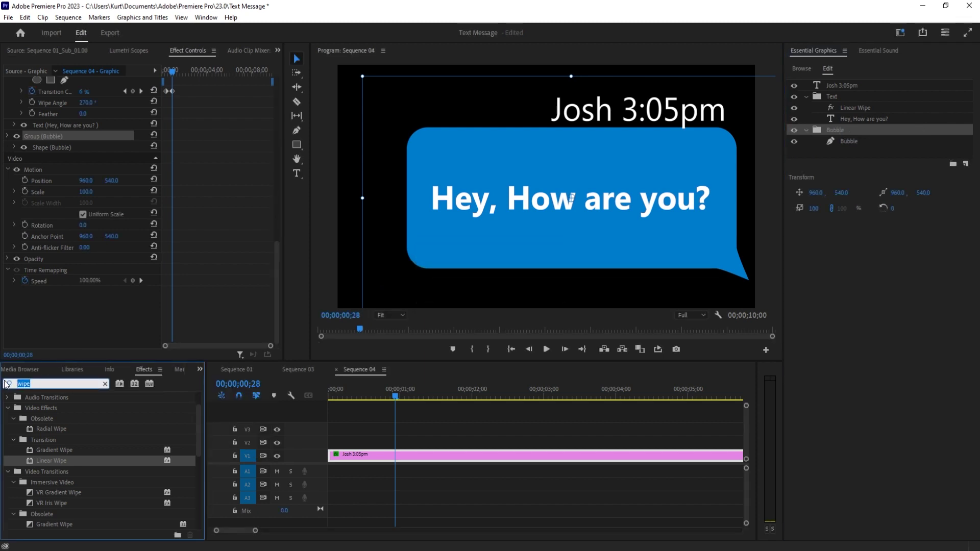
pyautogui.write('hori')
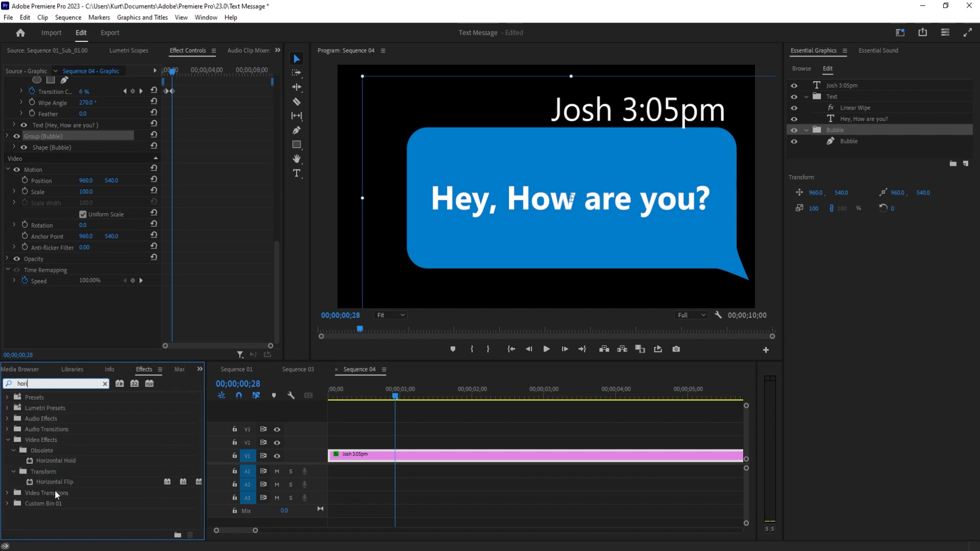
pyautogui.click(44, 483)
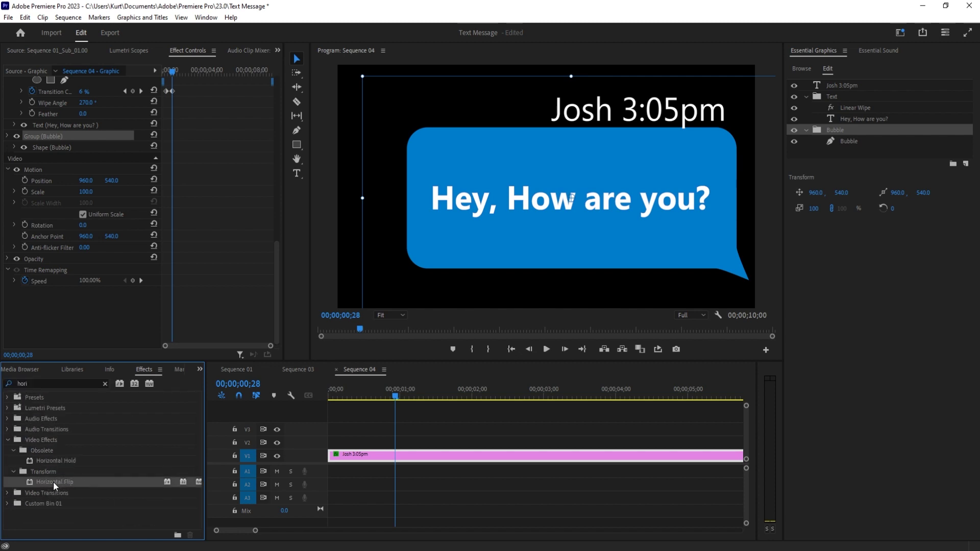
pyautogui.moveTo(53, 482); pyautogui.dragTo(849, 137)
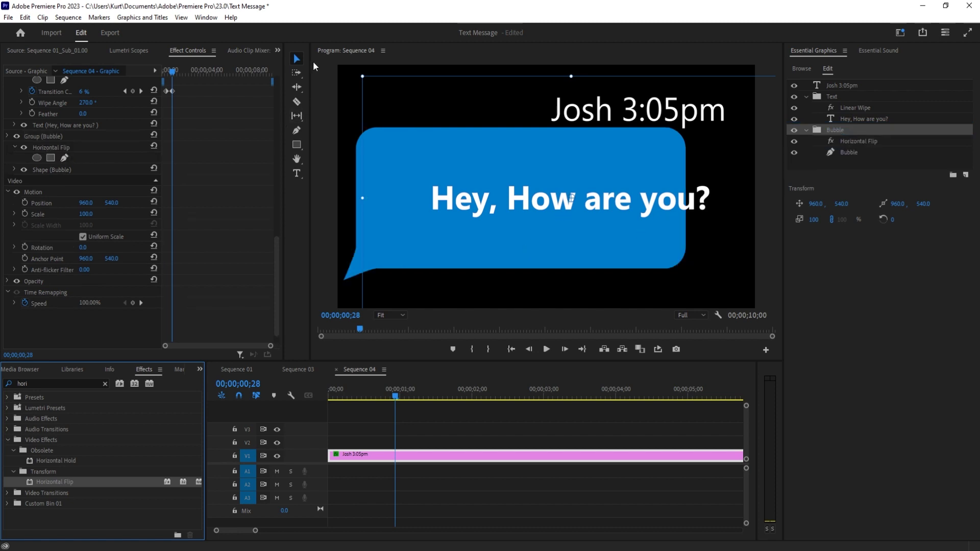
# Shift the 'Hey, How are you?' text left inside the bubble
pyautogui.click(428, 424)
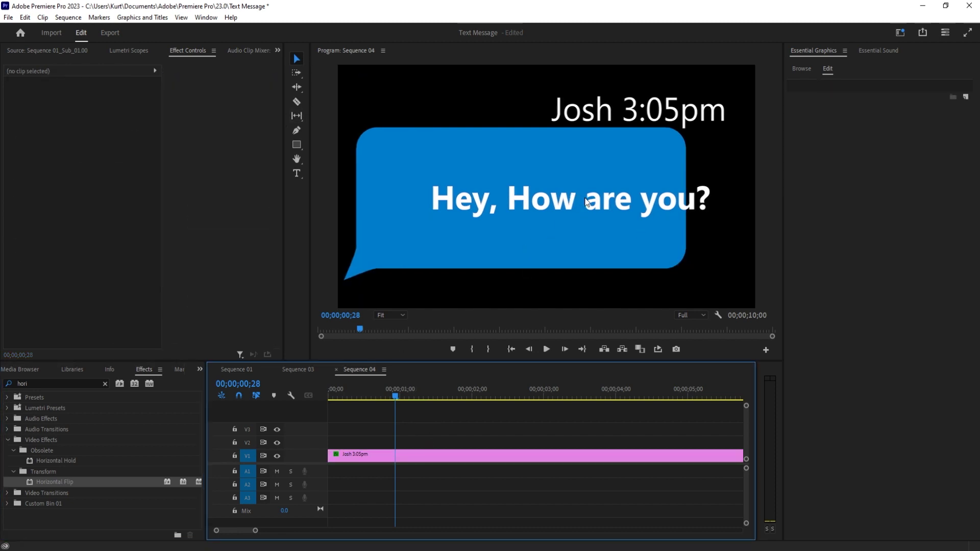
pyautogui.click(572, 201)
pyautogui.moveTo(536, 207); pyautogui.dragTo(510, 200)
# Replay the animation to check the text position in the mirrored bubble
pyautogui.click(328, 393)
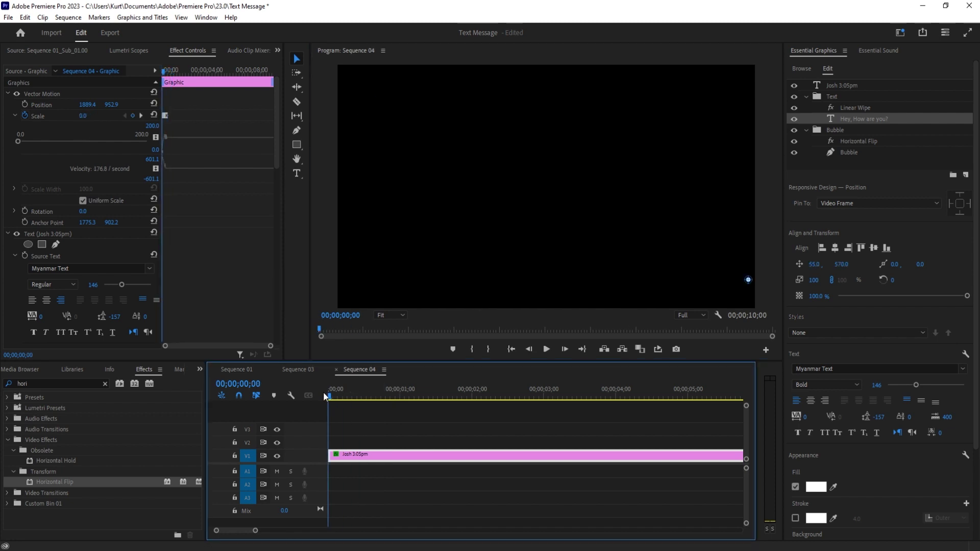
pyautogui.press('space')
pyautogui.click(329, 394)
pyautogui.press('space')
pyautogui.moveTo(376, 402)
pyautogui.mouseDown()
pyautogui.moveTo(325, 397)
pyautogui.moveTo(395, 399)
pyautogui.mouseUp()
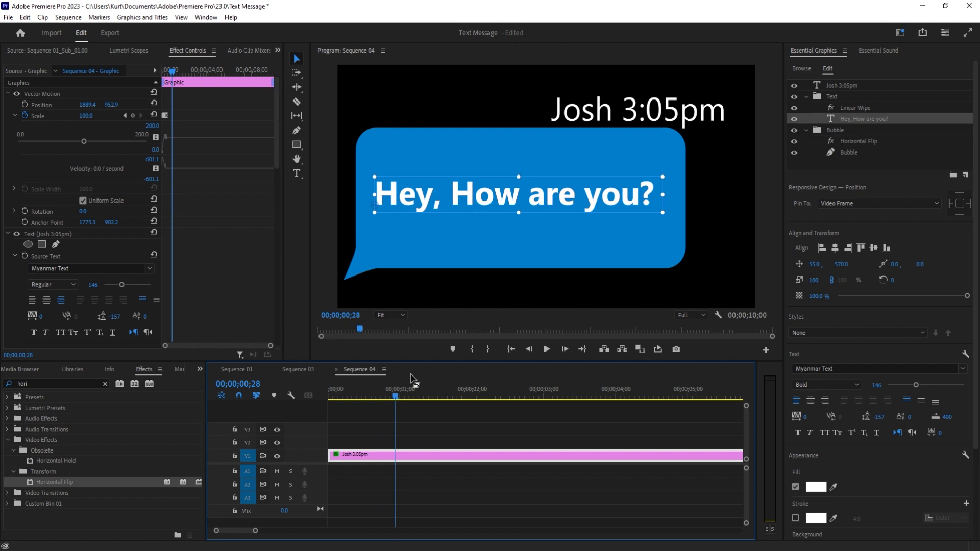
# Left-align the Josh 3:05pm label and place it above the bubble's left side
pyautogui.click(656, 113)
pyautogui.moveTo(657, 113); pyautogui.dragTo(467, 112)
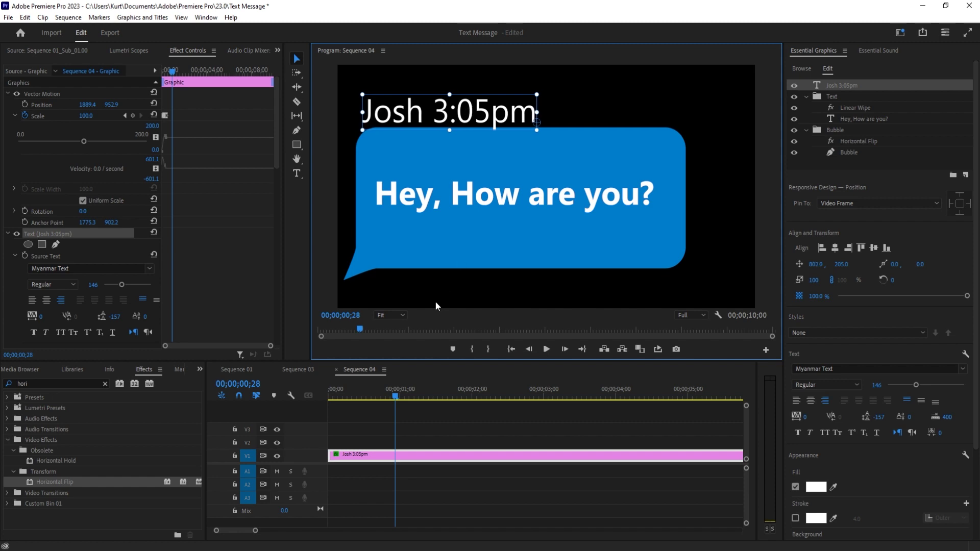
pyautogui.click(796, 400)
pyautogui.moveTo(587, 111); pyautogui.dragTo(417, 108)
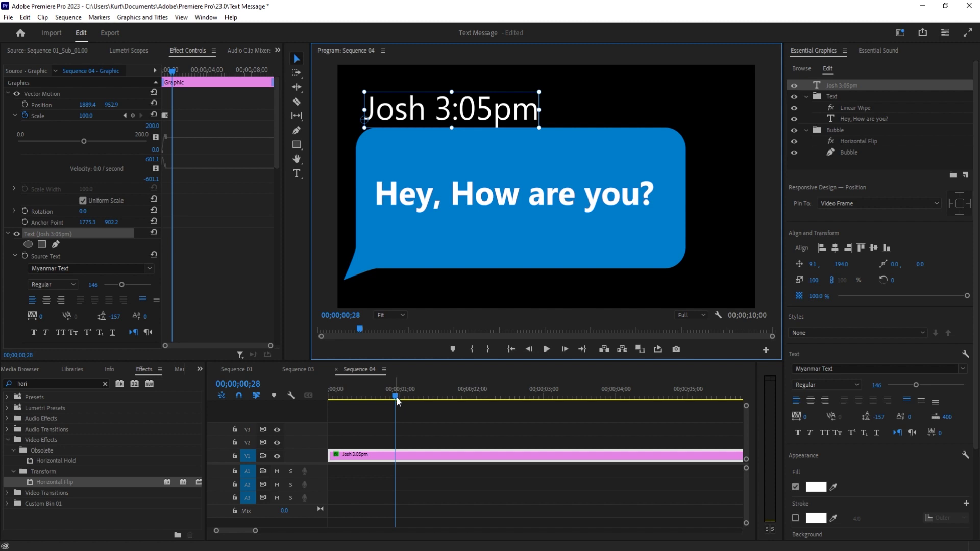
pyautogui.moveTo(398, 401); pyautogui.dragTo(308, 403)
# Preview the animation and collapse the label text and Vector Motion properties
pyautogui.press('space')
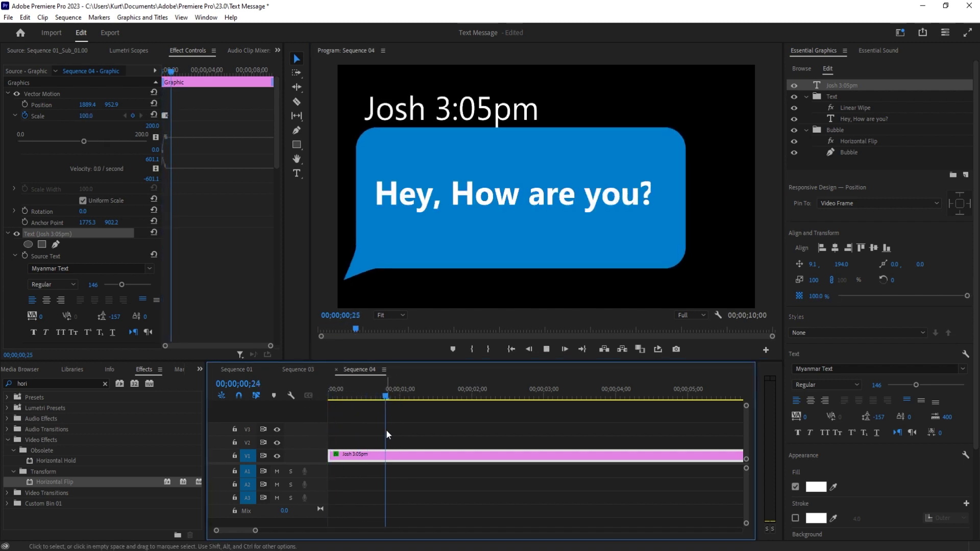
pyautogui.press('Home')
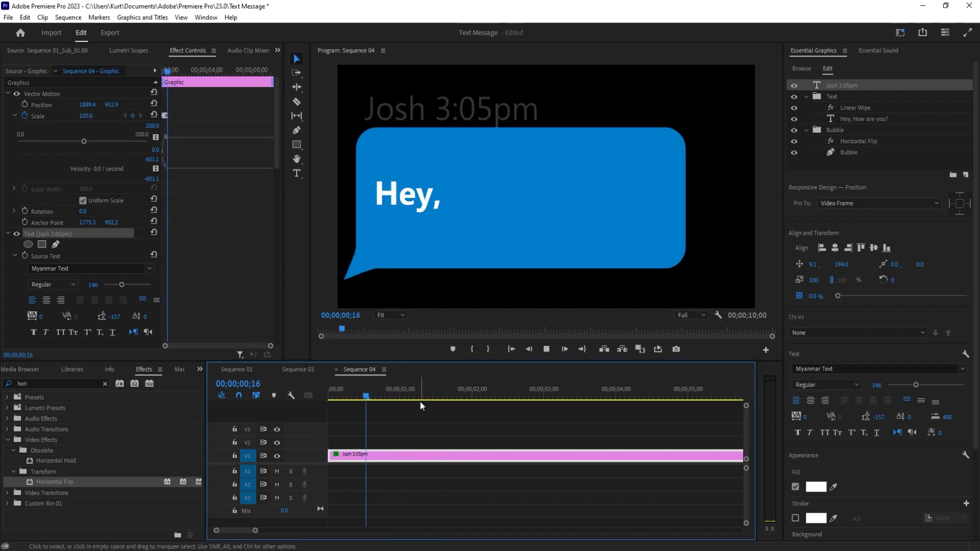
pyautogui.press('space')
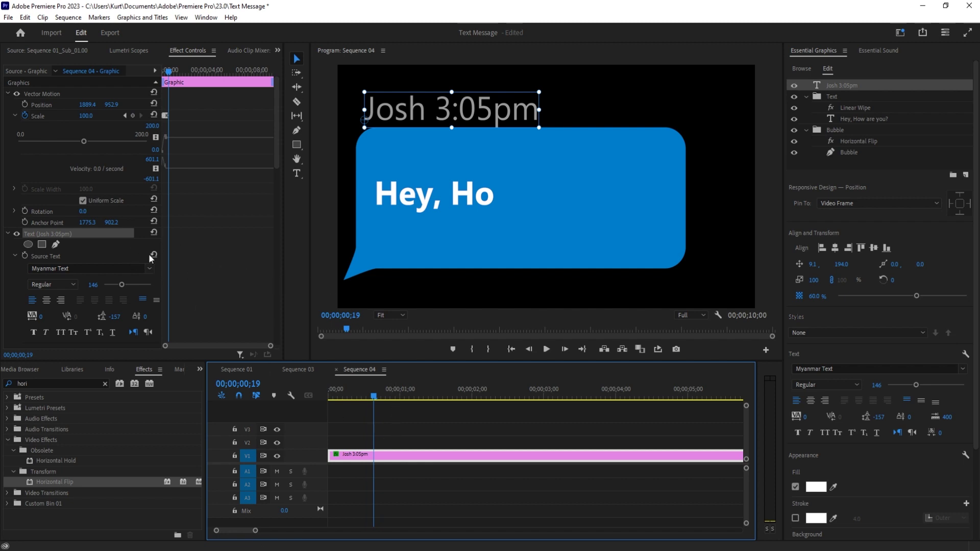
pyautogui.scroll(-2, 124, 230)
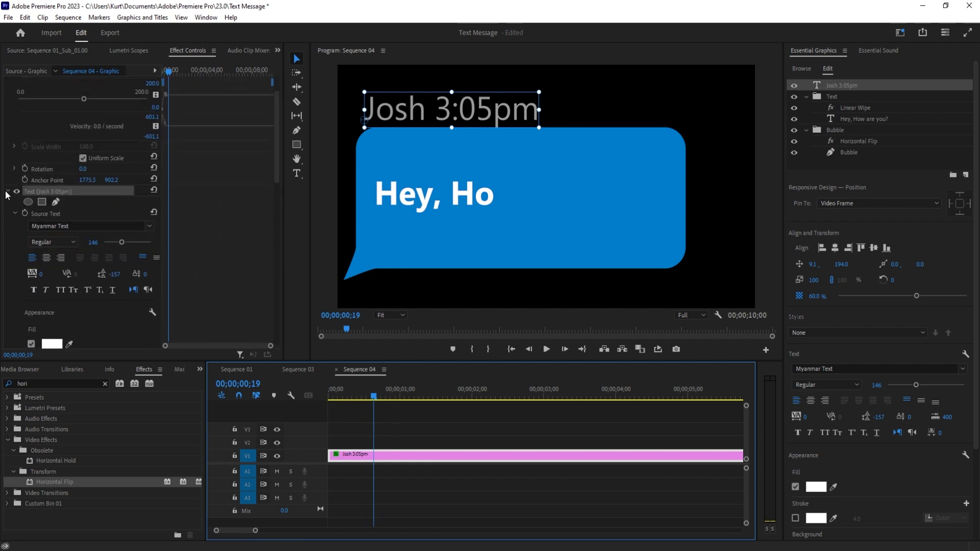
pyautogui.click(7, 193)
pyautogui.click(8, 94)
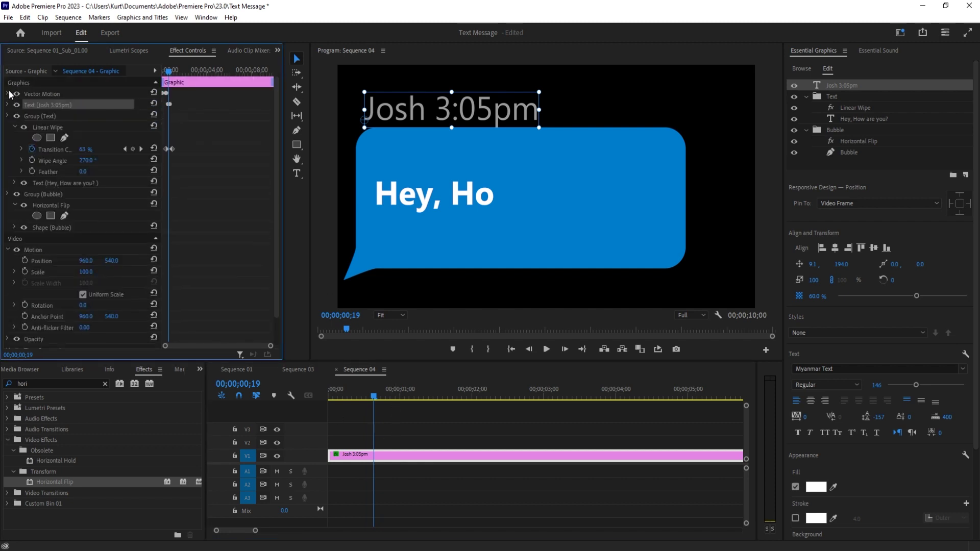
pyautogui.click(7, 113)
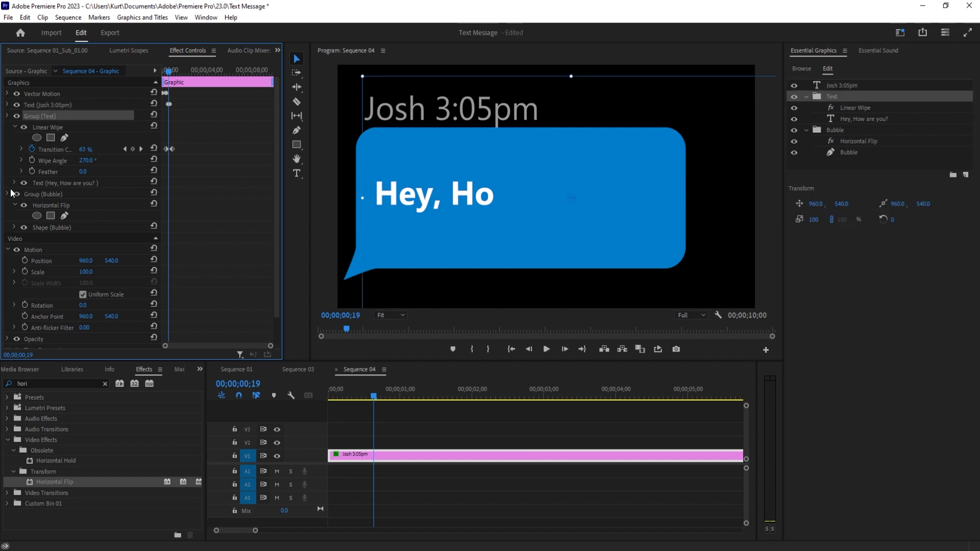
# Change the Bubble shape's fill colour from blue to green
pyautogui.click(54, 227)
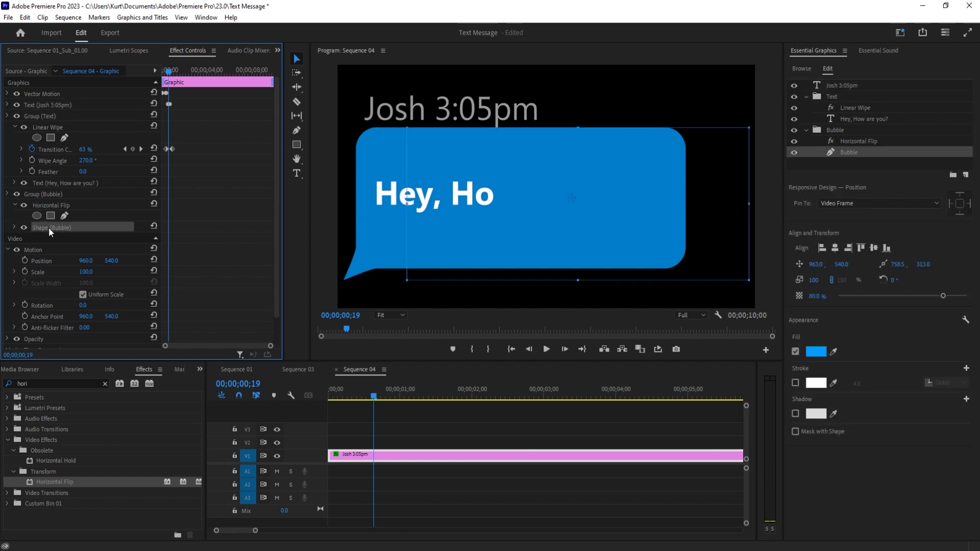
pyautogui.click(15, 228)
pyautogui.scroll(-5, 112, 200)
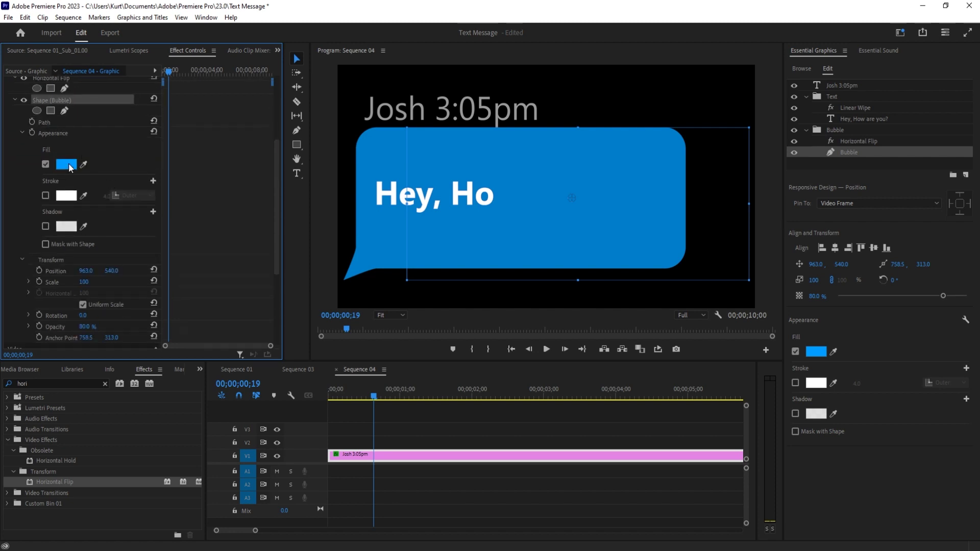
pyautogui.click(65, 164)
pyautogui.moveTo(509, 285)
pyautogui.mouseDown()
pyautogui.moveTo(507, 262)
pyautogui.moveTo(512, 332)
pyautogui.moveTo(498, 211)
pyautogui.moveTo(514, 267)
pyautogui.mouseUp()
pyautogui.click(588, 203)
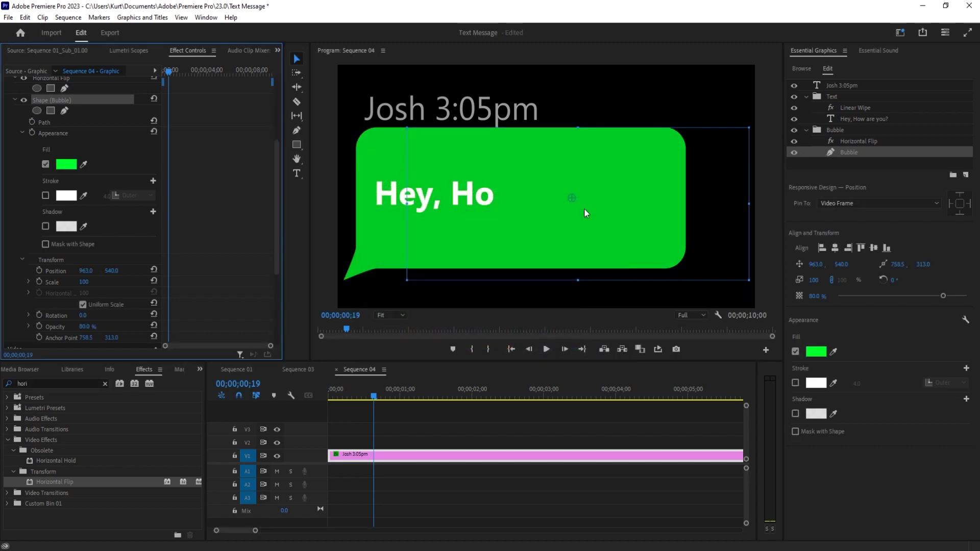
pyautogui.moveTo(407, 392); pyautogui.dragTo(301, 403)
# Export the green graphic as template 'New Green Text' and switch to Sequence 01
pyautogui.rightClick(457, 453)
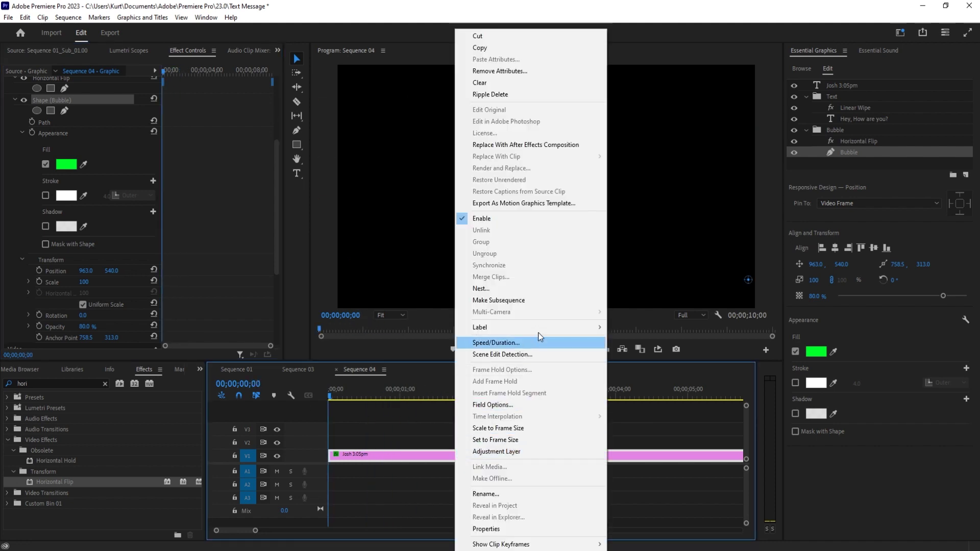
pyautogui.click(519, 204)
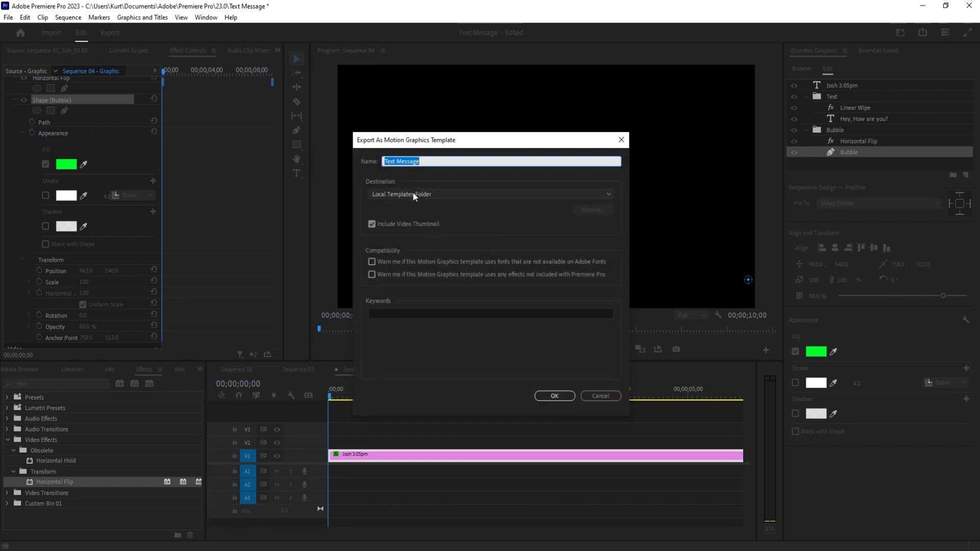
pyautogui.write('New Green Text')
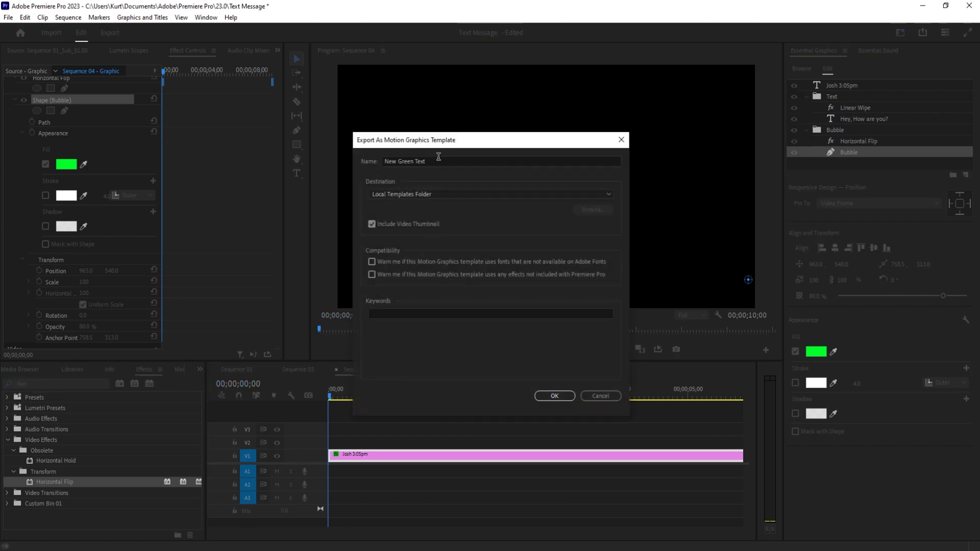
pyautogui.click(554, 395)
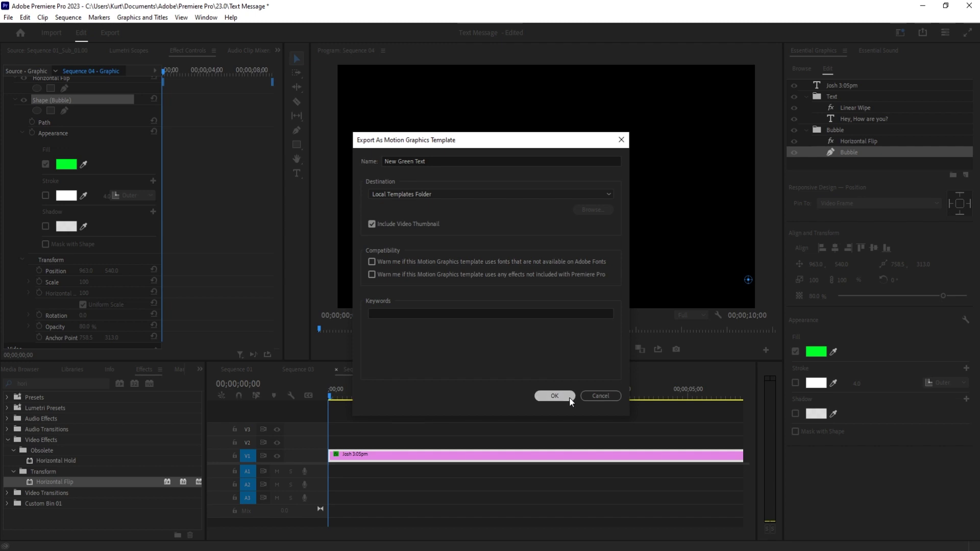
pyautogui.click(252, 364)
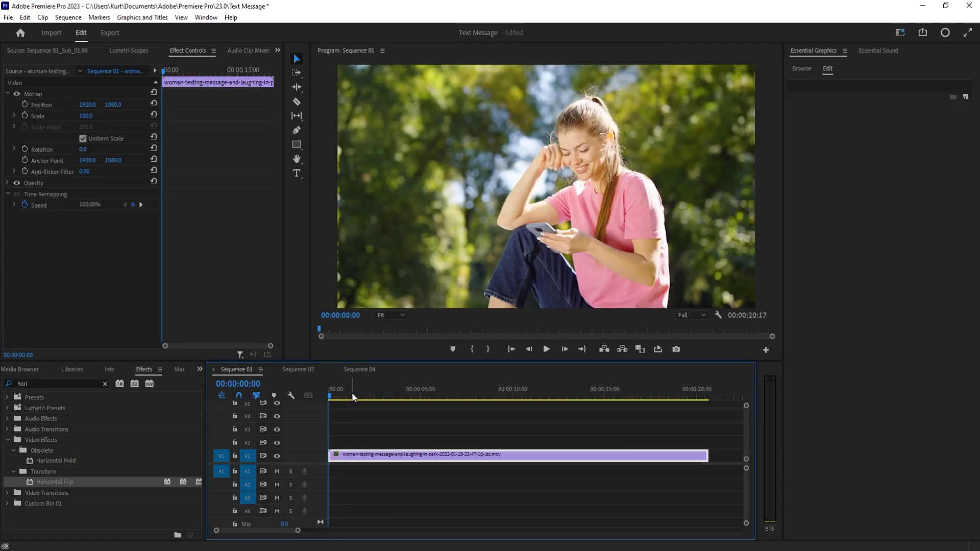
# Test-place the New Blue Text template over the footage, preview it, then delete it
pyautogui.click(800, 69)
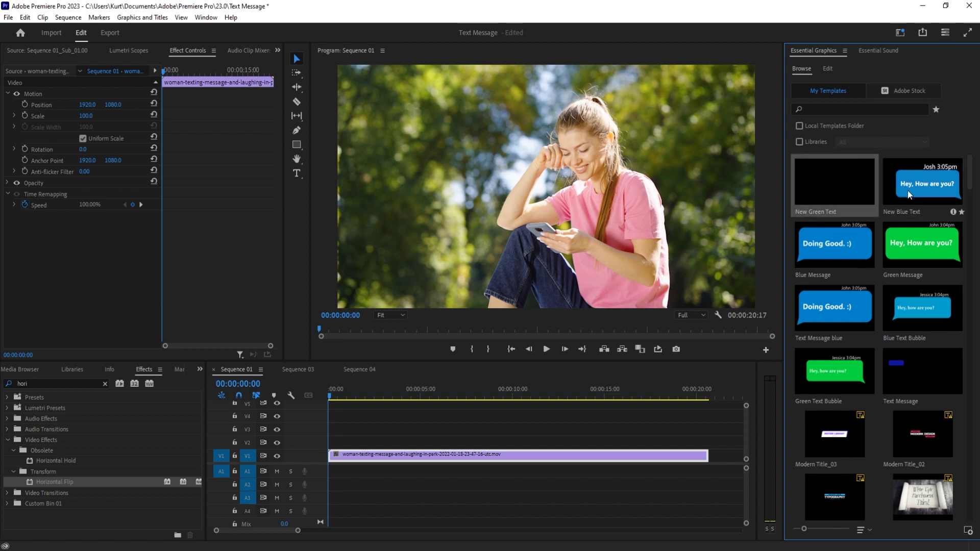
pyautogui.moveTo(903, 191); pyautogui.dragTo(319, 442)
pyautogui.press('space')
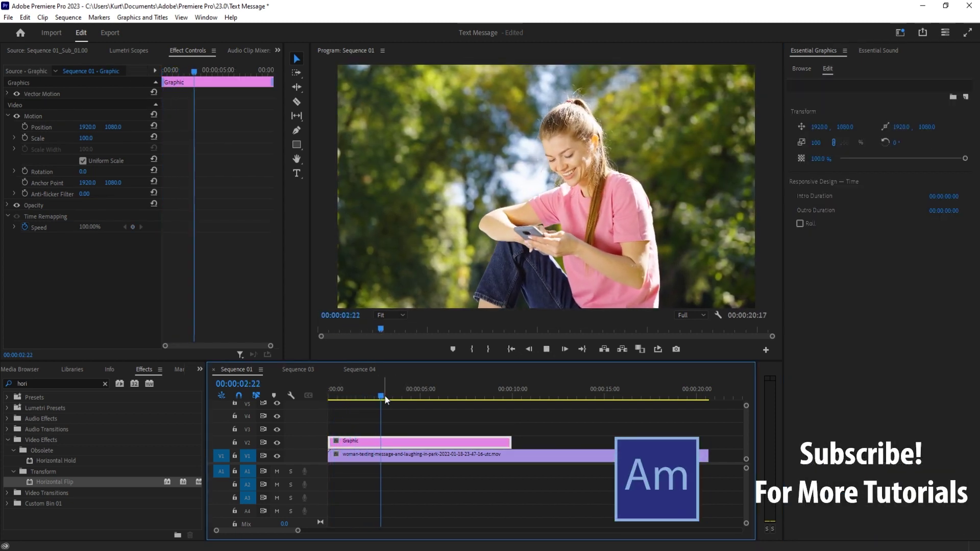
pyautogui.click(421, 396)
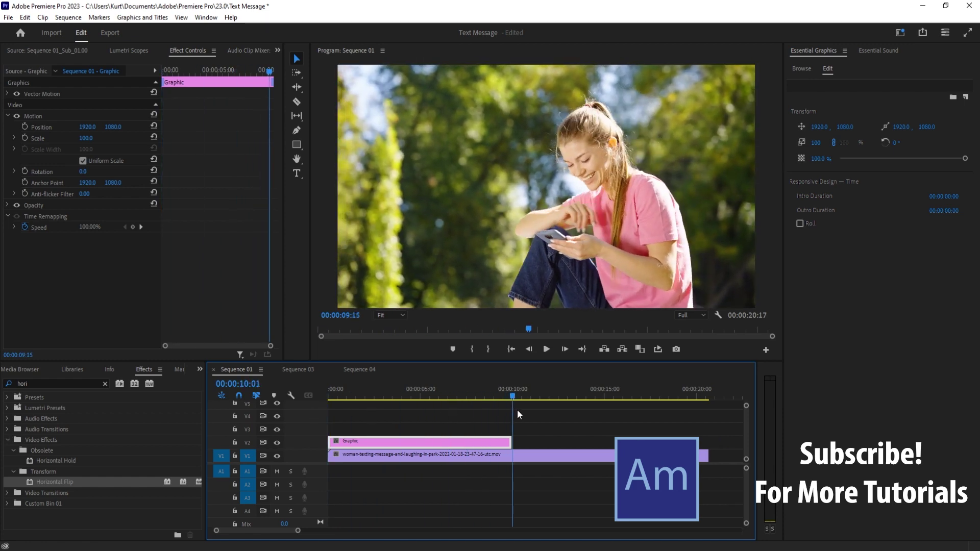
pyautogui.press('Home')
pyautogui.hotkey('ctrl', 'shift', 'a')
pyautogui.click(383, 440)
pyautogui.press('space')
pyautogui.press('space')
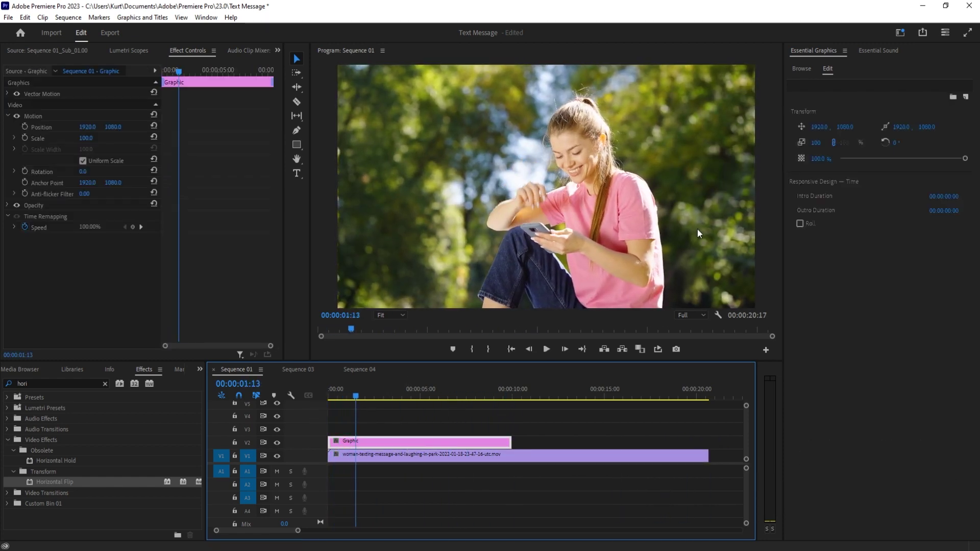
pyautogui.press('Delete')
# Test-place the New Green Text bubble over the footage and delete it
pyautogui.click(801, 68)
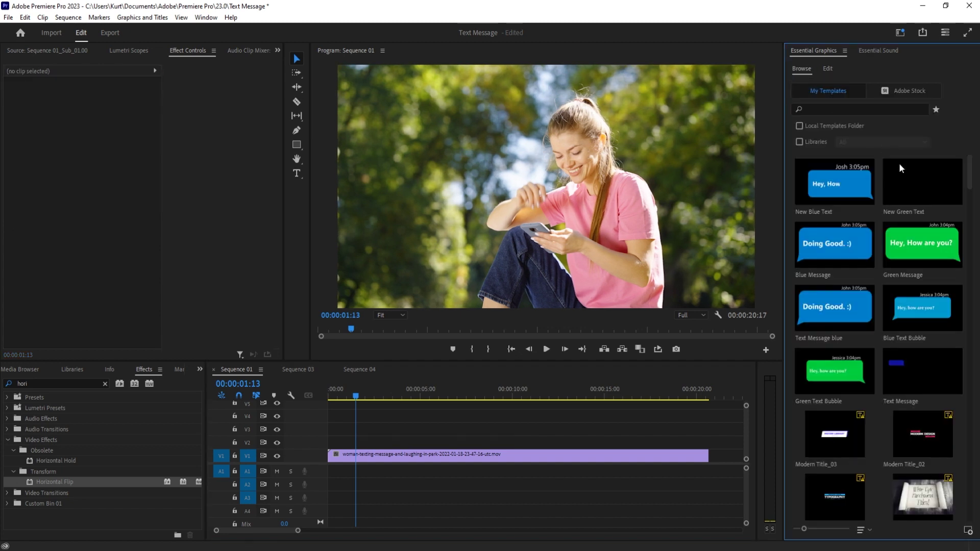
pyautogui.moveTo(934, 195); pyautogui.dragTo(581, 285)
pyautogui.moveTo(365, 402); pyautogui.dragTo(358, 442)
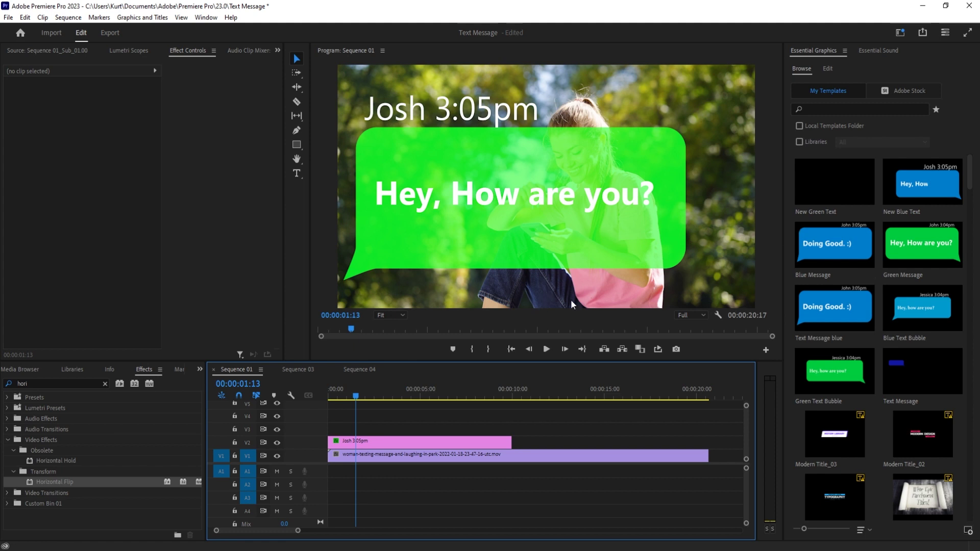
pyautogui.click(406, 440)
pyautogui.press('Delete')
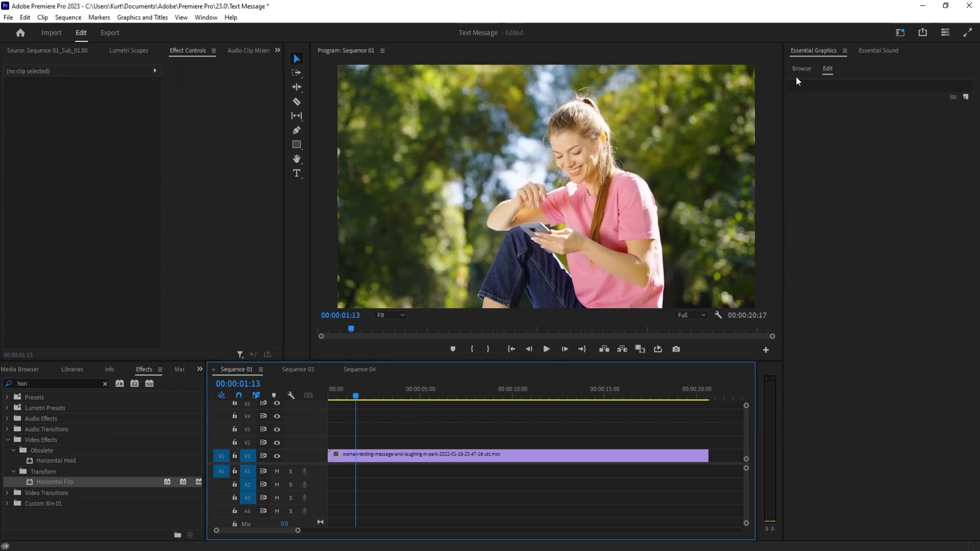
# Drop the New Blue Text bubble on V2 once more, then remove it
pyautogui.click(802, 68)
pyautogui.moveTo(923, 183); pyautogui.dragTo(347, 442)
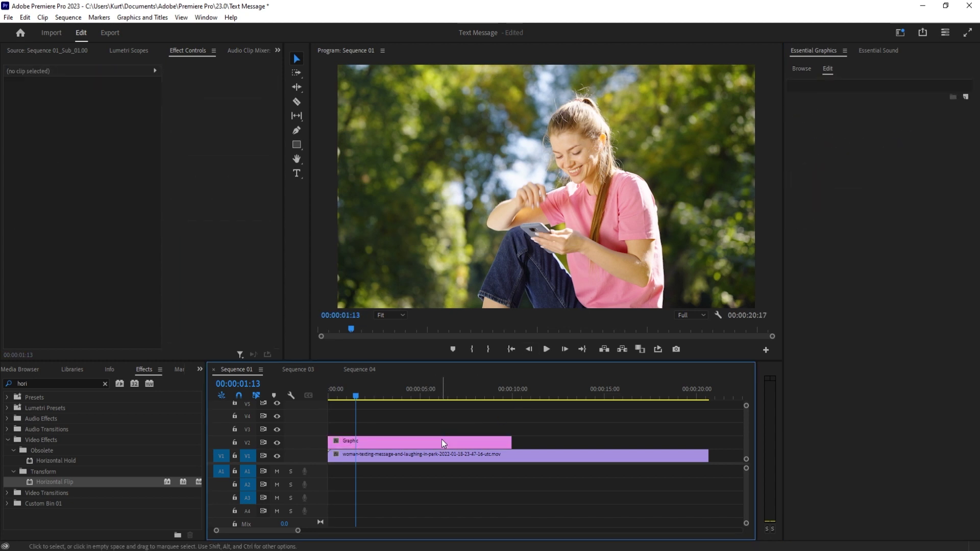
pyautogui.press('Delete')
pyautogui.click(810, 70)
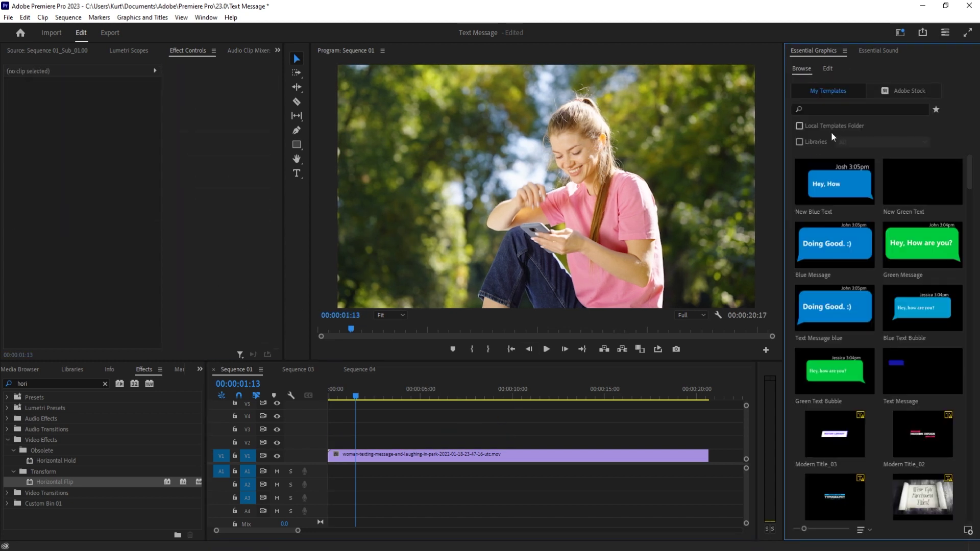
# Back in Sequence 01, place the Blue Motion 2 bubble on V2 and scrub its animation
pyautogui.click(302, 369)
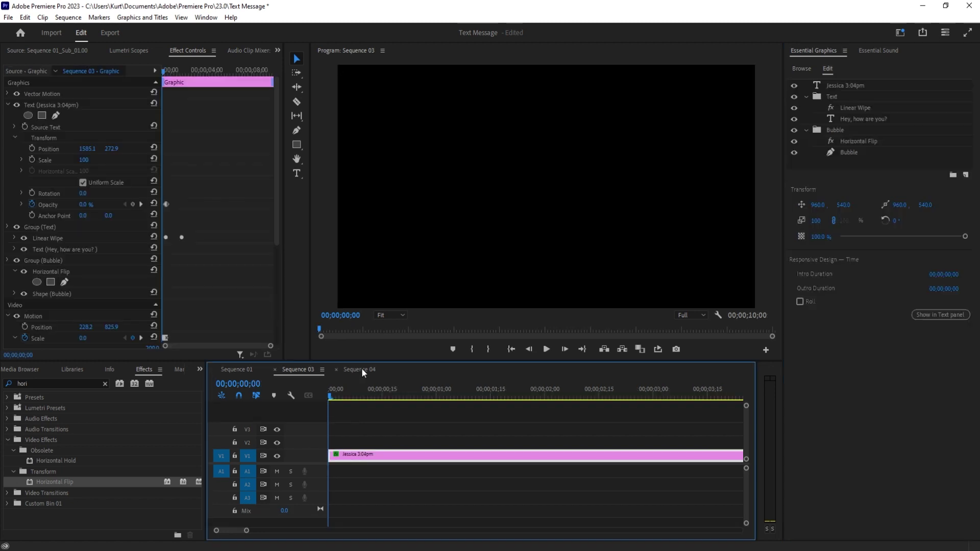
pyautogui.click(364, 369)
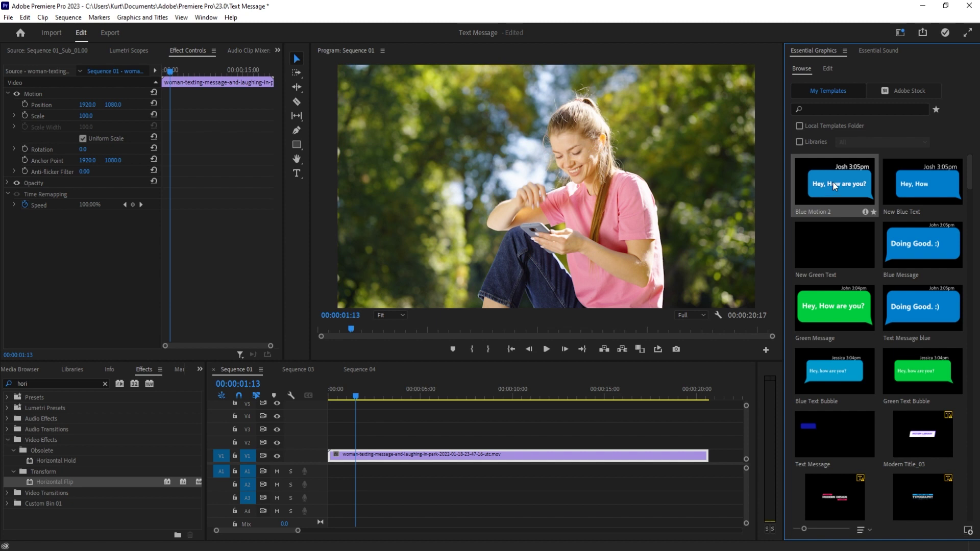
pyautogui.moveTo(835, 186); pyautogui.dragTo(347, 442)
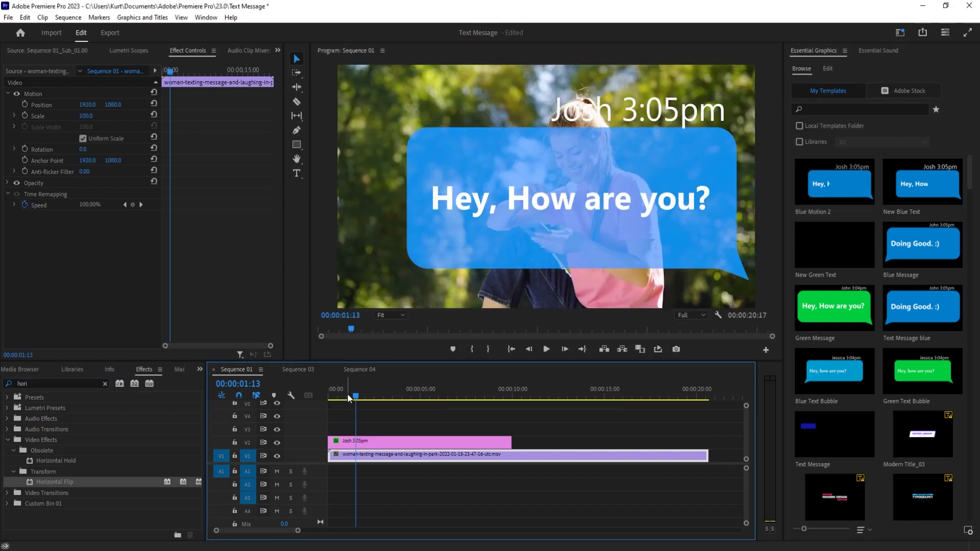
pyautogui.moveTo(345, 393)
pyautogui.mouseDown()
pyautogui.moveTo(313, 394)
pyautogui.moveTo(351, 403)
pyautogui.mouseUp()
# Scale the Josh 3:05pm bubble to 37% and move it up to the top-left, then play it
pyautogui.click(366, 444)
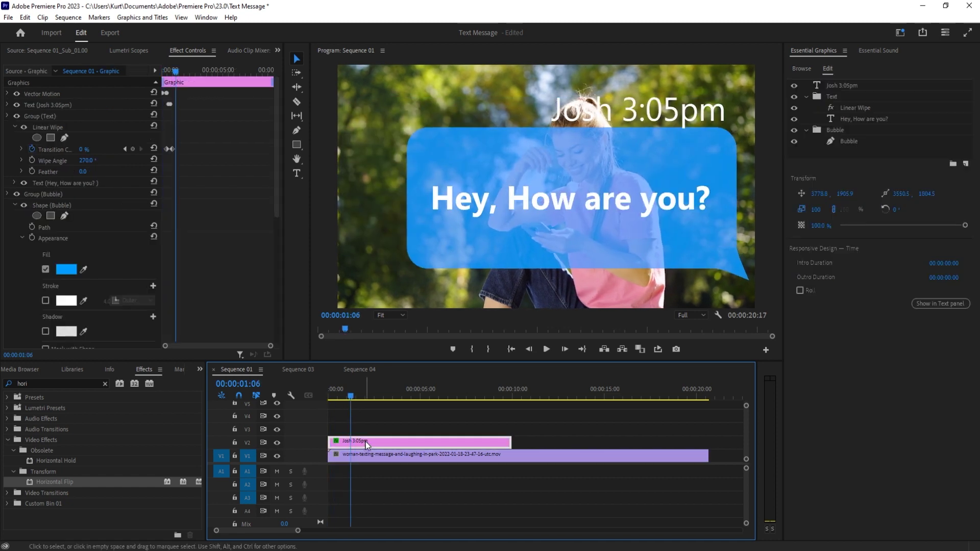
pyautogui.scroll(-10, 139, 217)
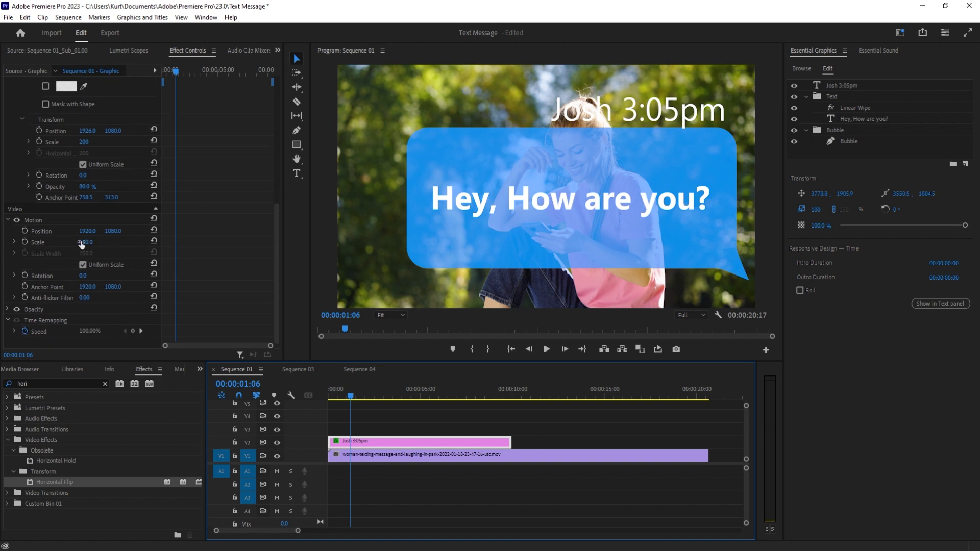
pyautogui.moveTo(85, 245); pyautogui.dragTo(31, 230)
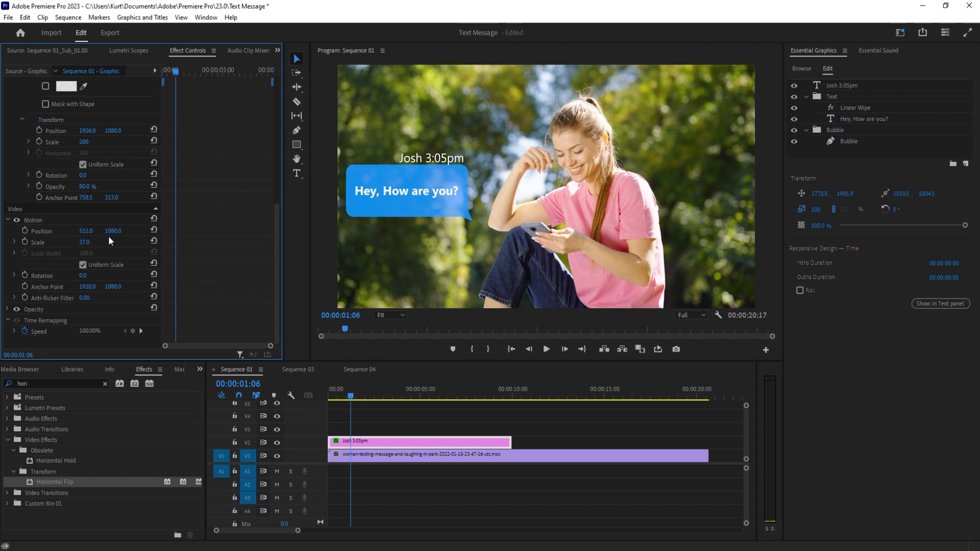
pyautogui.moveTo(112, 230); pyautogui.dragTo(74, 231)
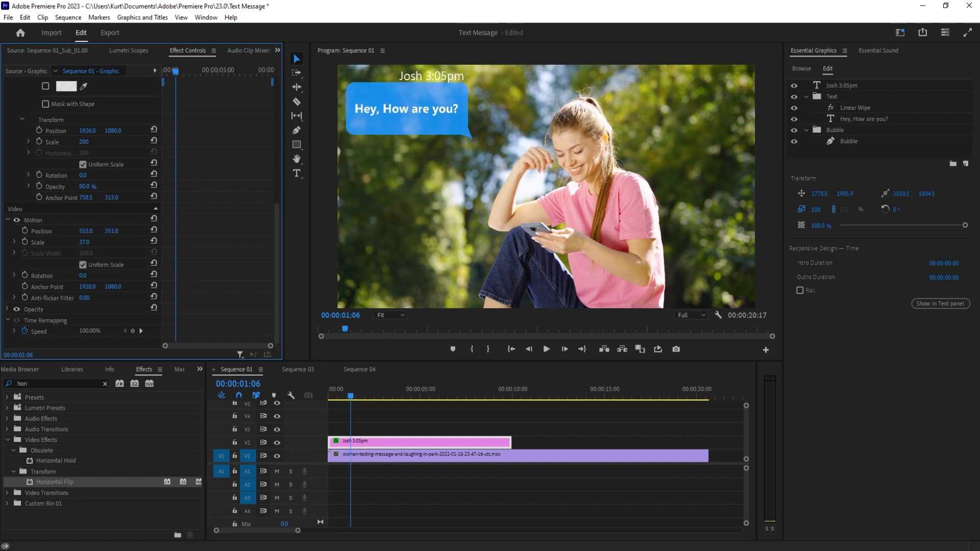
pyautogui.click(334, 396)
pyautogui.press('space')
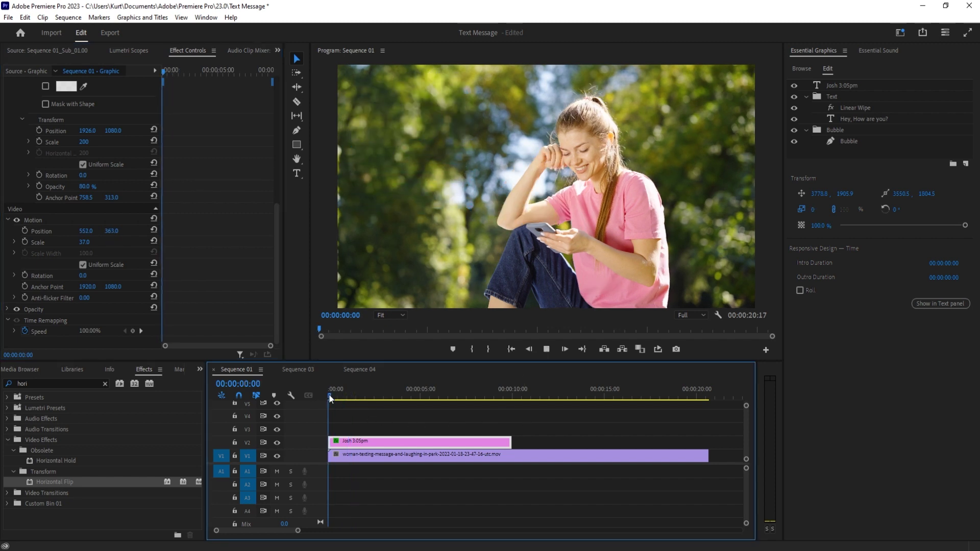
# Add the New Green Text bubble on track V3 above the blue bubble
pyautogui.press('space')
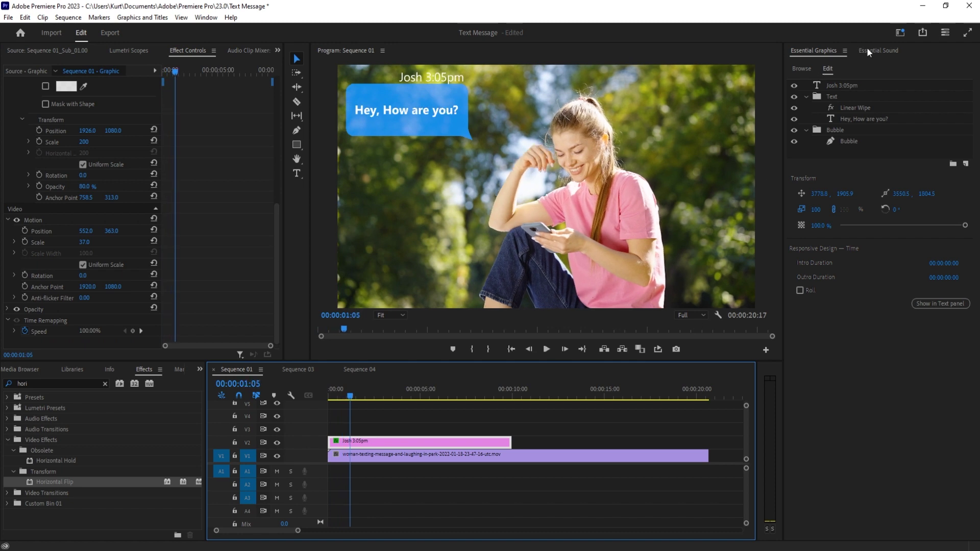
pyautogui.click(795, 70)
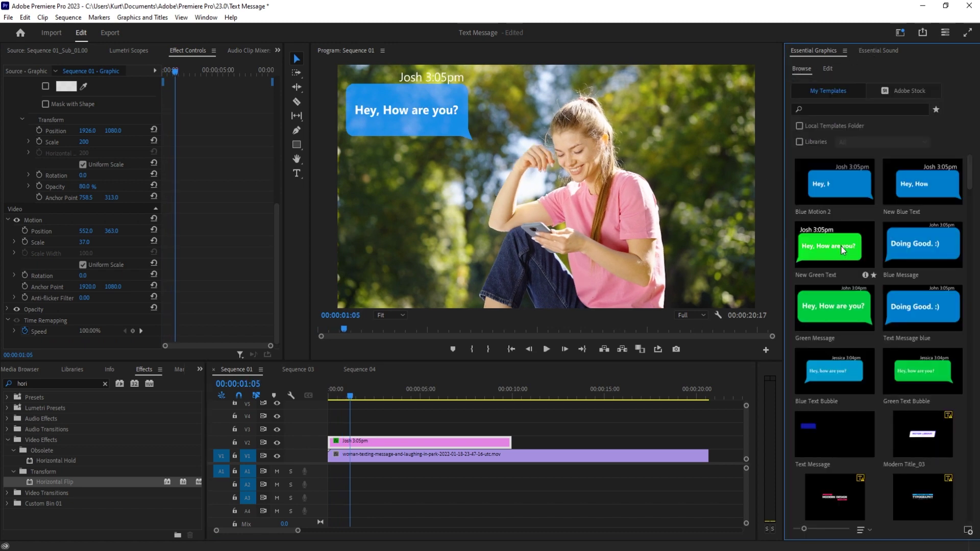
pyautogui.moveTo(835, 245); pyautogui.dragTo(355, 397)
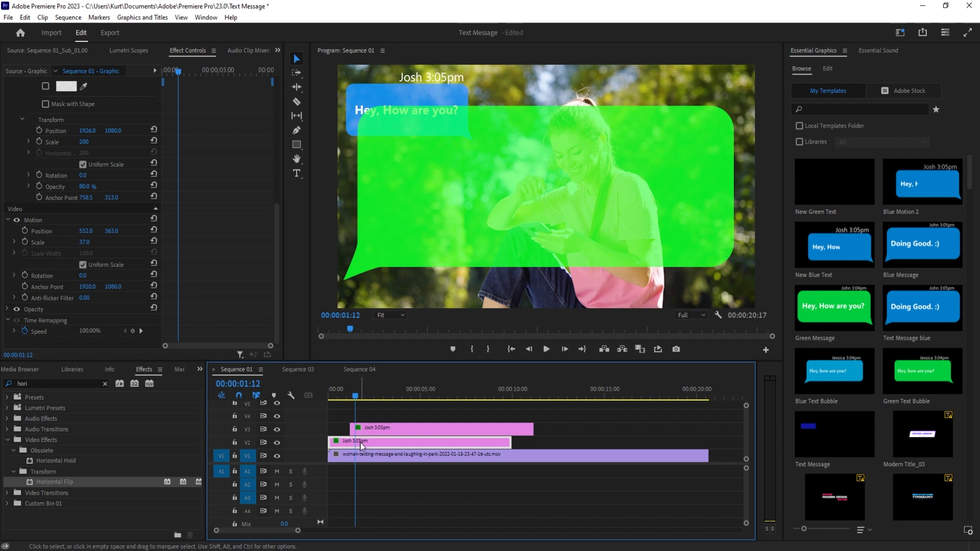
# Scale the green bubble to 37% and slide it left, then preview both bubbles
pyautogui.click(365, 430)
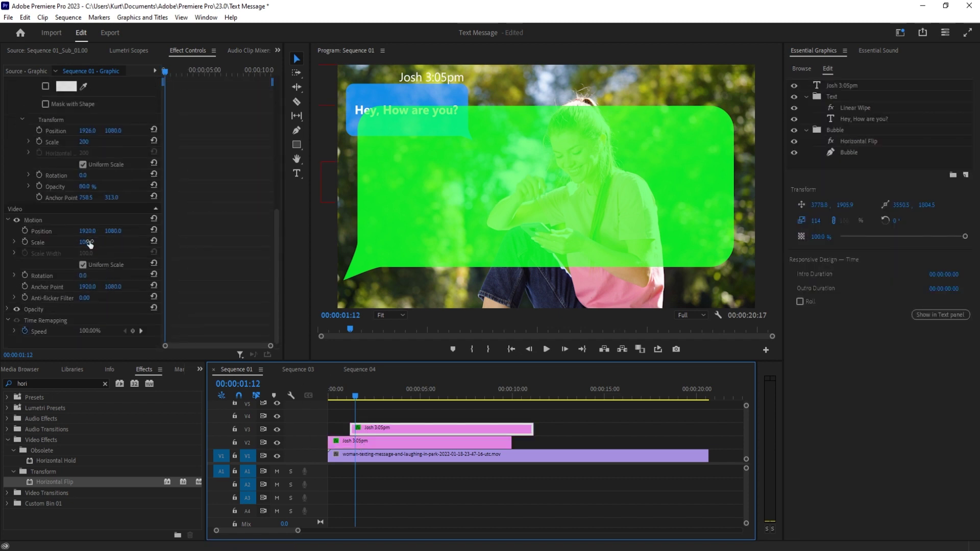
pyautogui.click(88, 242)
pyautogui.write('37')
pyautogui.press('Return')
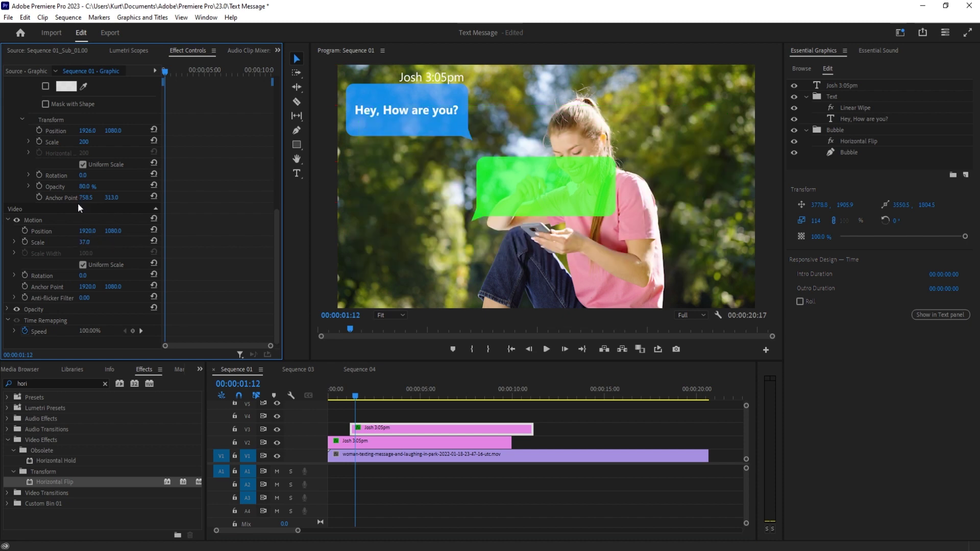
pyautogui.moveTo(85, 231); pyautogui.dragTo(24, 230)
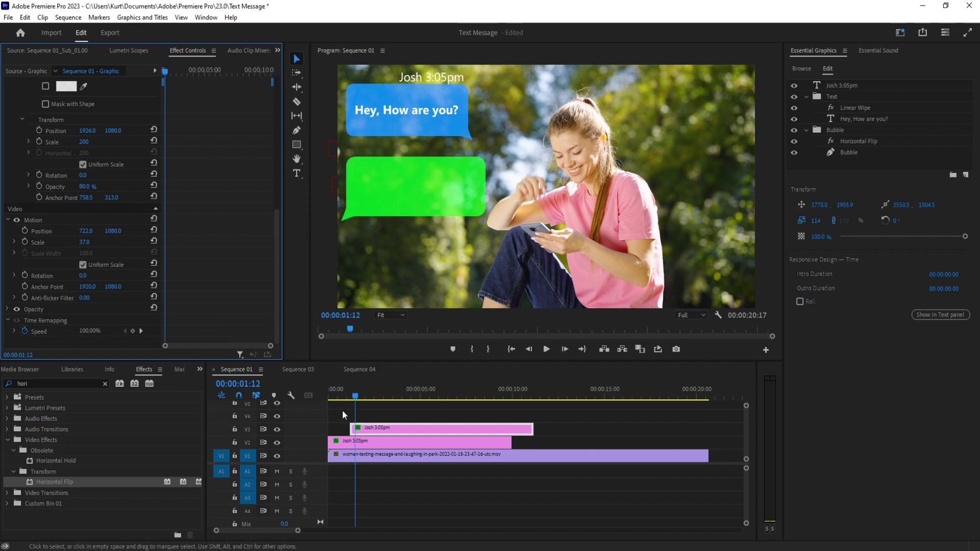
pyautogui.moveTo(349, 396); pyautogui.dragTo(342, 396)
pyautogui.press('space')
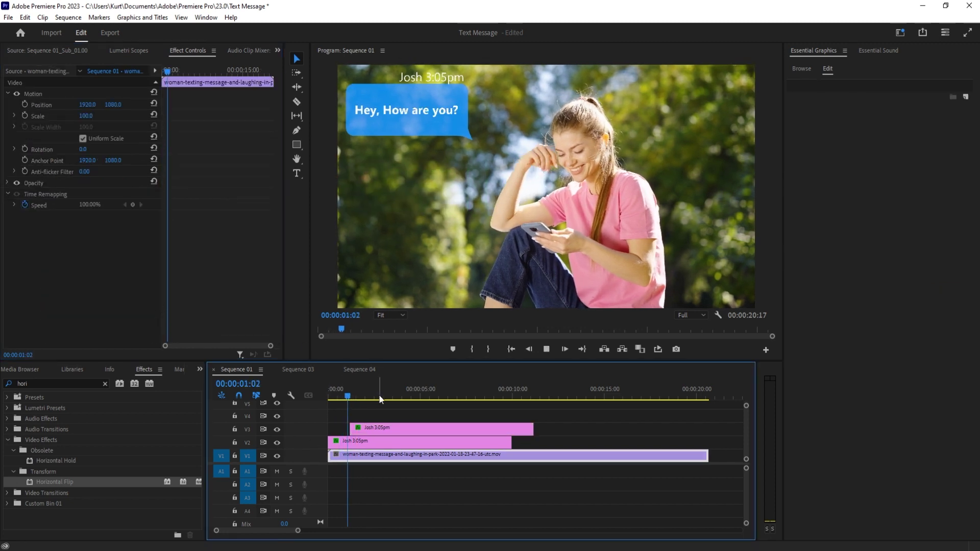
# Change the green bubble's message text to 'Doing good! :)'
pyautogui.click(381, 396)
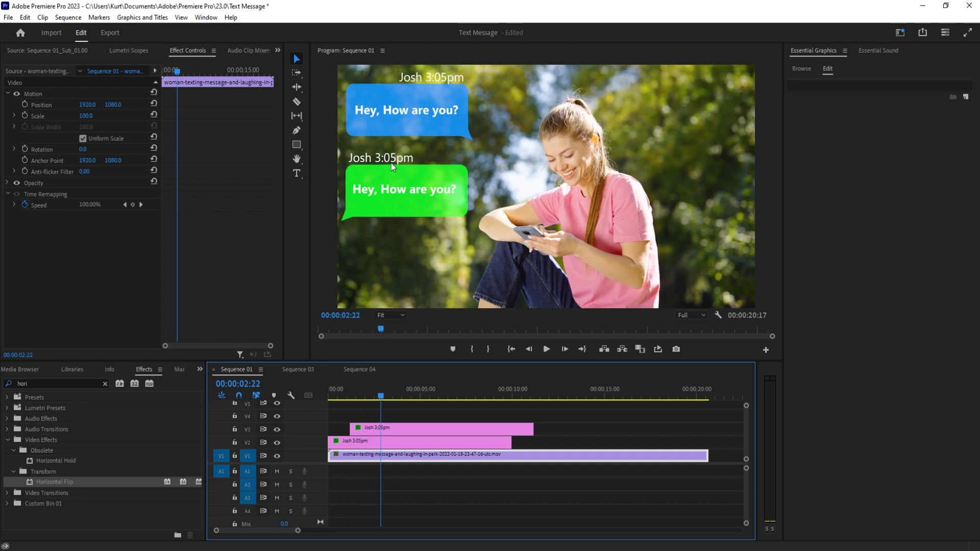
pyautogui.click(412, 188)
pyautogui.doubleClick(408, 189)
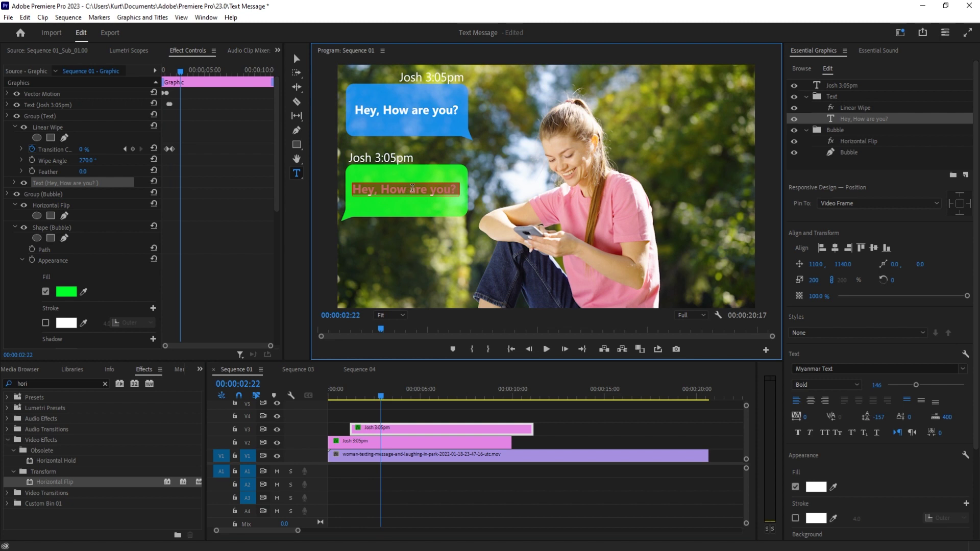
pyautogui.write('Doign')
pyautogui.press('BackSpace')
pyautogui.press('BackSpace')
pyautogui.press('BackSpace')
pyautogui.write('ing good! :)')
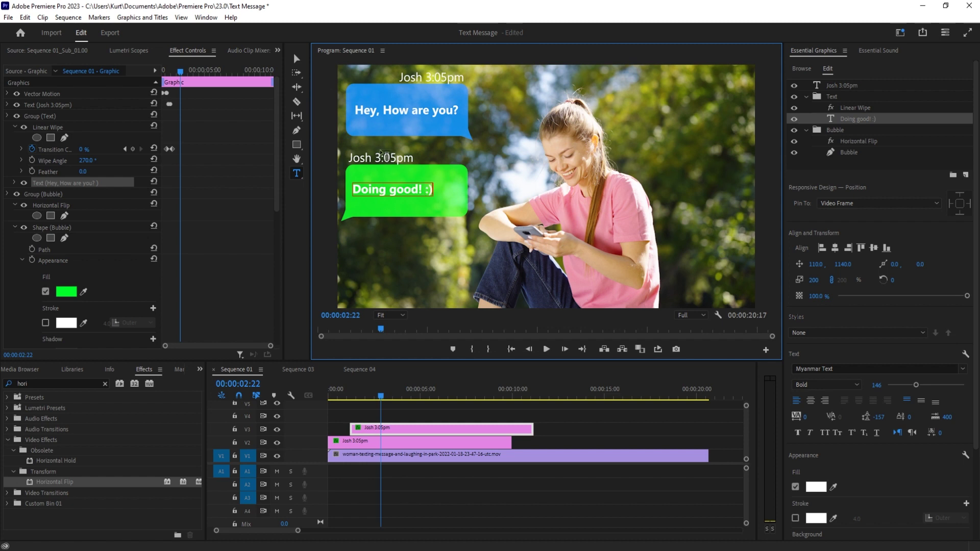
# Change the sender line to Jessica 3:05pm and play back the finished conversation
pyautogui.click(371, 159)
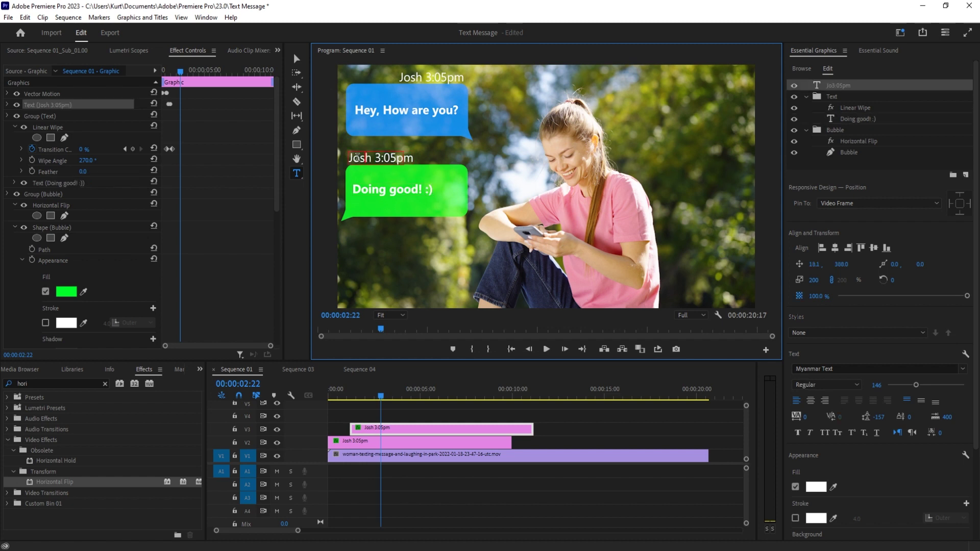
pyautogui.press('BackSpace')
pyautogui.press('BackSpace')
pyautogui.press('BackSpace')
pyautogui.press('BackSpace')
pyautogui.write('essuc')
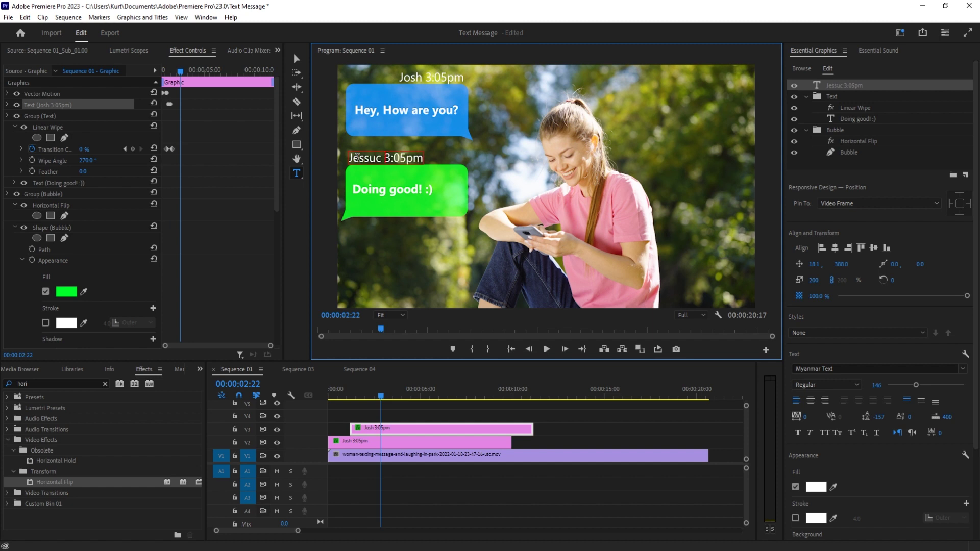
pyautogui.press('BackSpace')
pyautogui.press('BackSpace')
pyautogui.press('BackSpace')
pyautogui.write('ica')
pyautogui.press('Escape')
pyautogui.press('Home')
pyautogui.press('space')
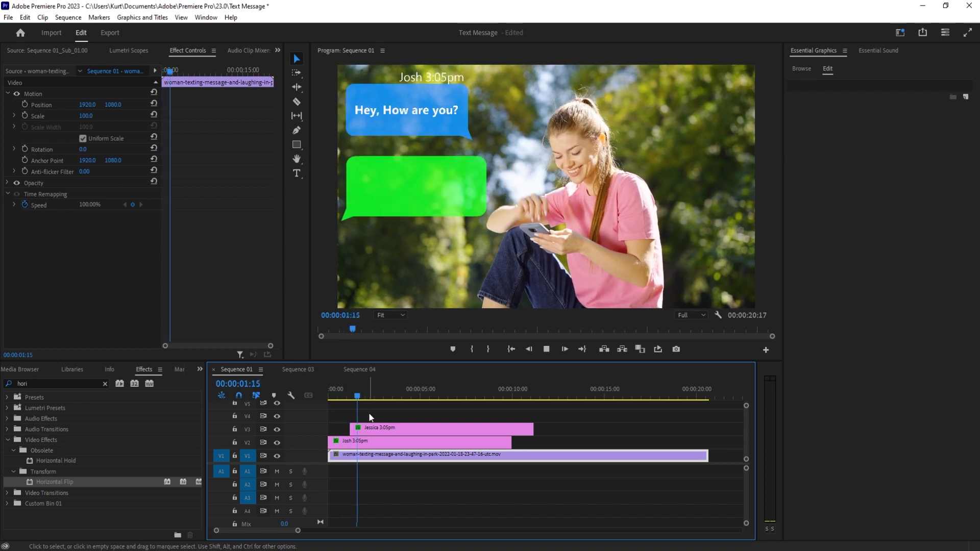
pyautogui.press('space')
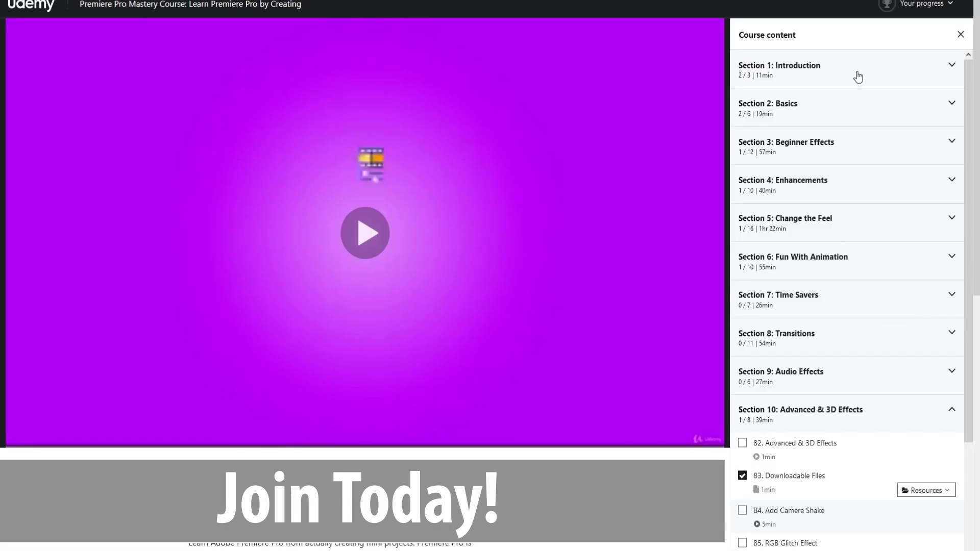
# Expand Sections 1, 3, 4 and 6 of the Udemy course content list
pyautogui.click(858, 77)
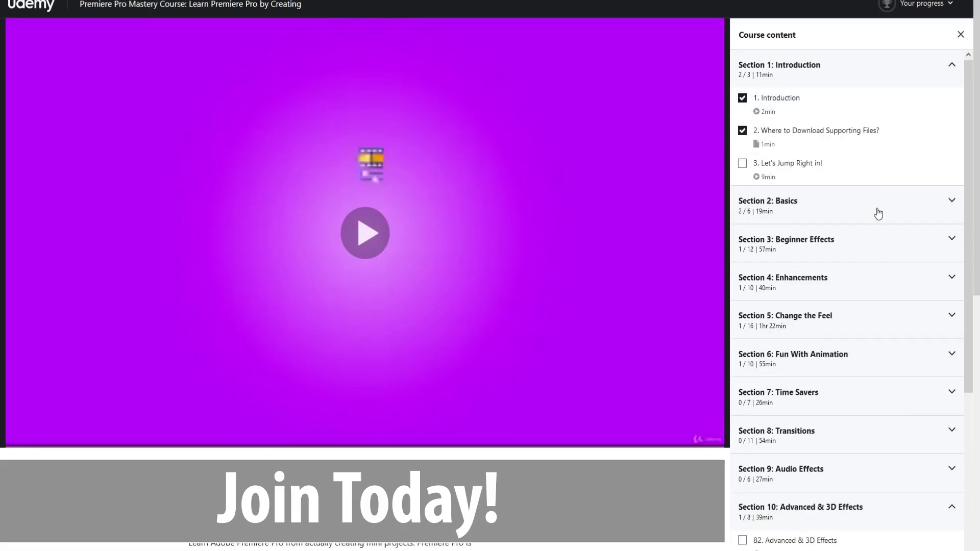
pyautogui.click(868, 281)
pyautogui.scroll(-9, 858, 286)
pyautogui.click(823, 273)
pyautogui.scroll(-5, 823, 275)
pyautogui.click(822, 278)
pyautogui.scroll(-5, 827, 286)
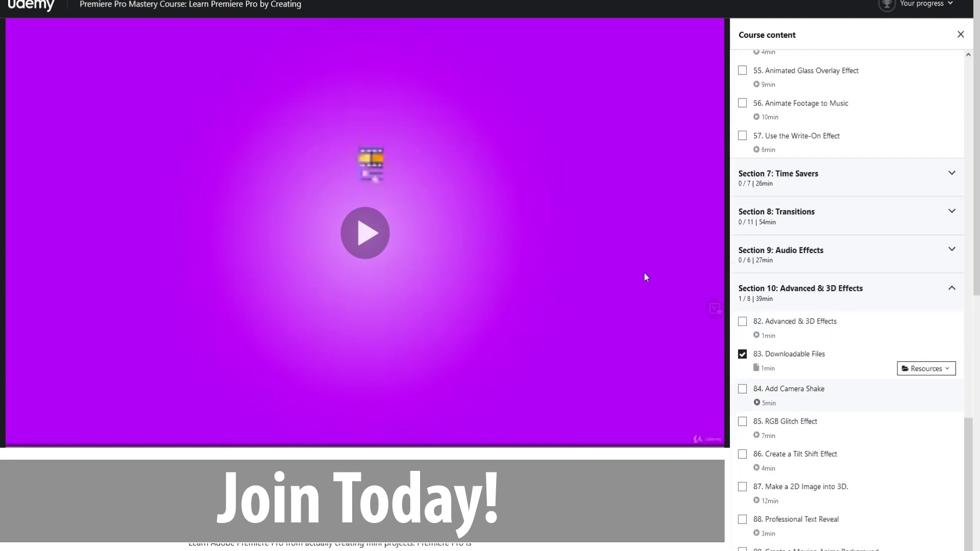